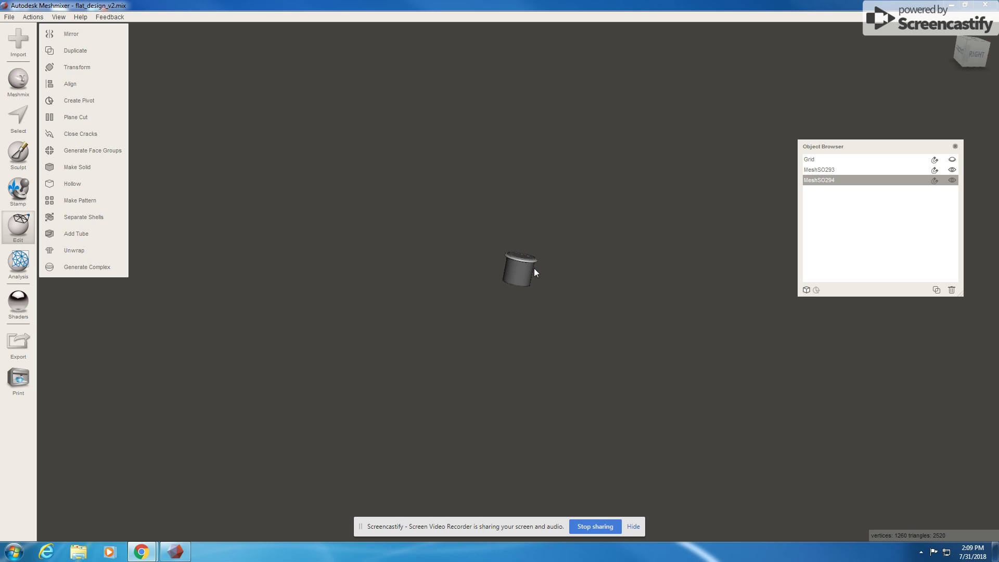
Inspect the cylinder and the ring around its upper edge from several angles.
right_click_drag(520, 257, 458, 256)
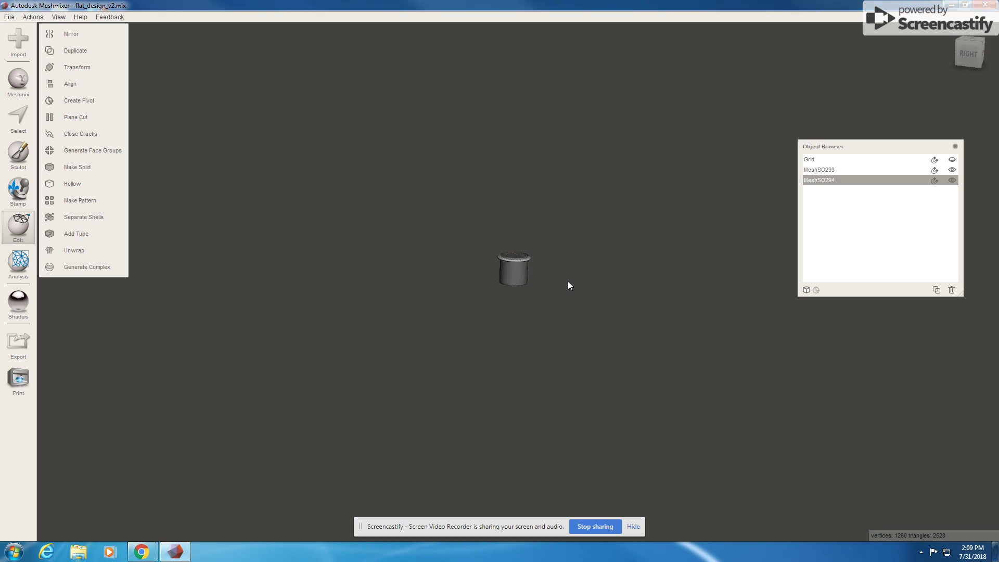
scroll(561, 280, "up", 5)
left_click(416, 147)
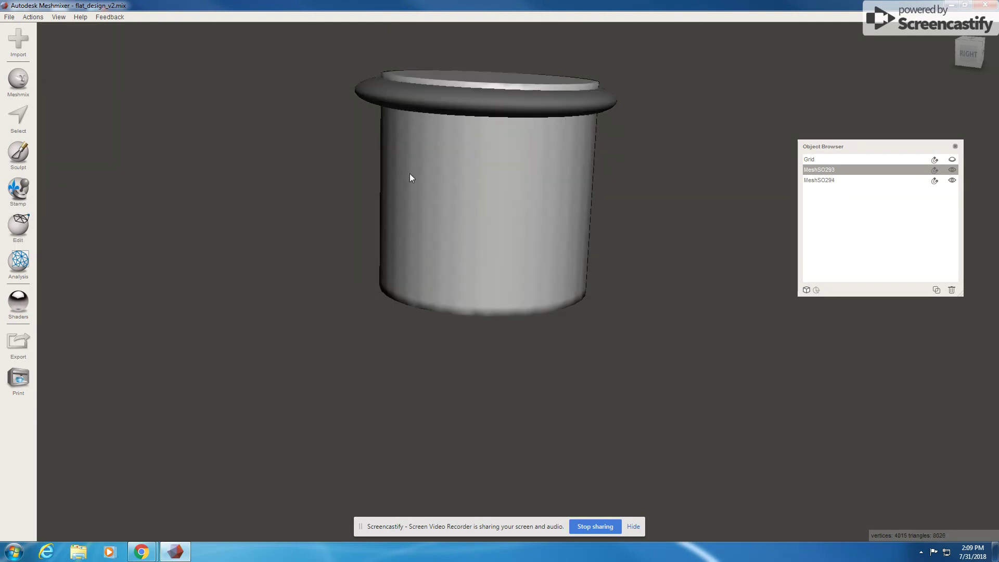
right_click_drag(595, 174, 549, 288)
right_click_drag(593, 252, 586, 182)
scroll(606, 176, "down", 4)
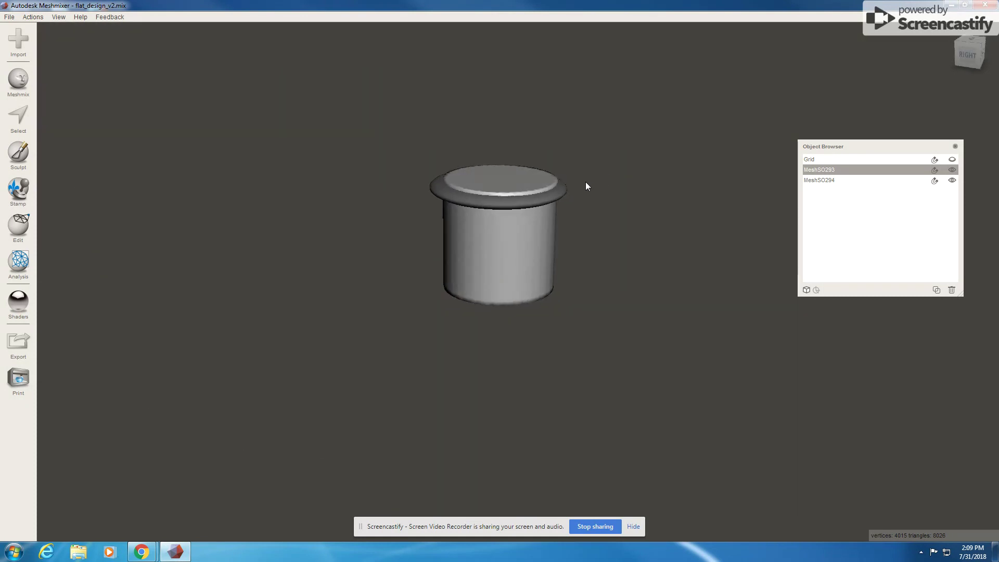
Align the cylinder and ring together from Base Point to World Origin / Y-up using Translate Only.
left_click(32, 221)
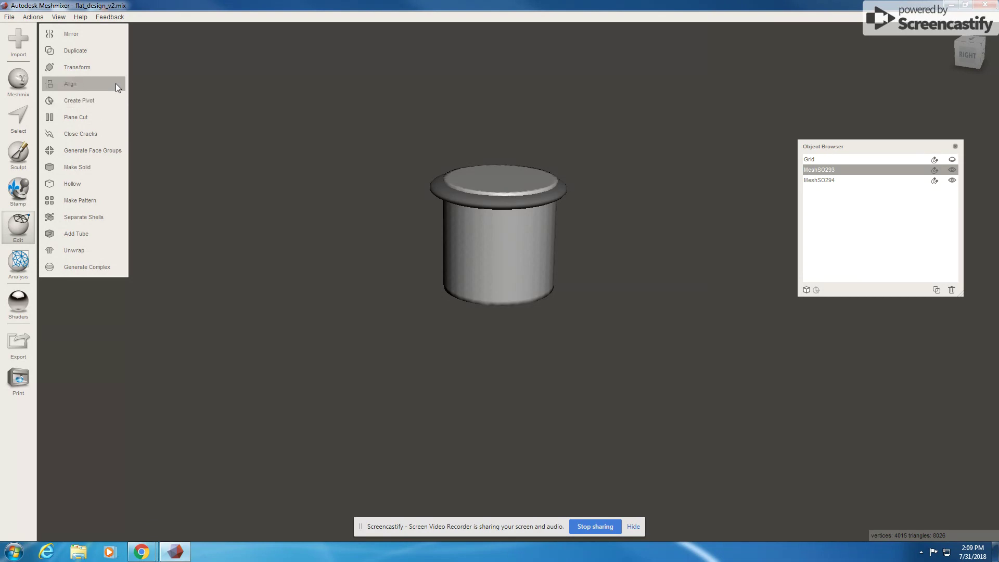
scroll(498, 253, "down", 10)
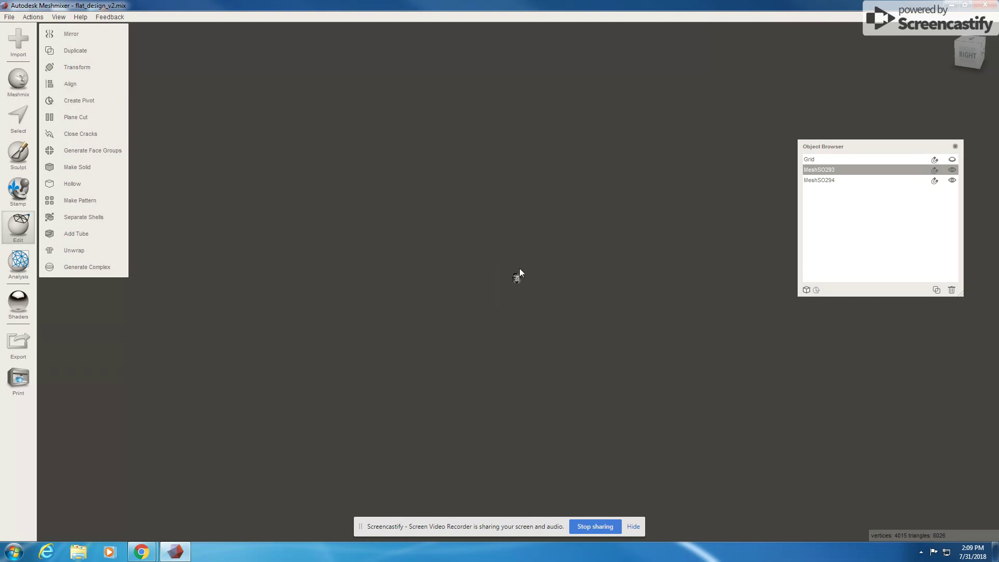
scroll(546, 279, "up", 10)
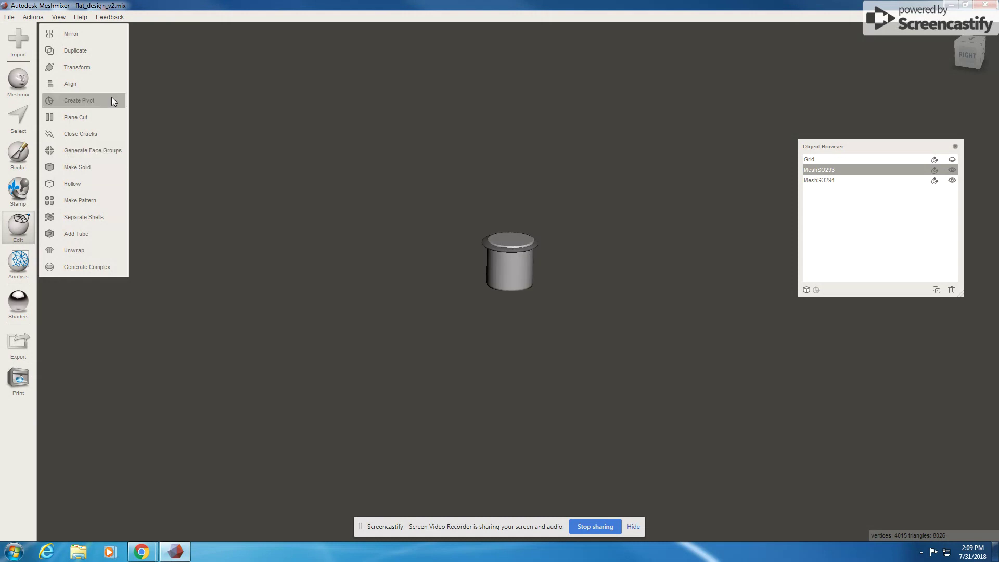
left_click(529, 245, "shift")
left_click(67, 72)
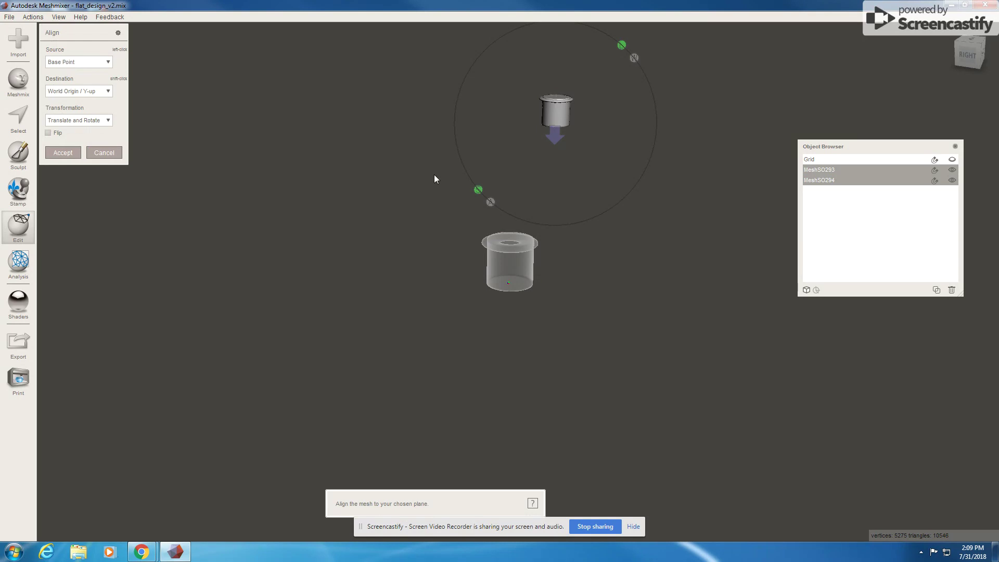
mouse_move(609, 151)
right_mouse_down()
mouse_move(577, 205)
mouse_move(592, 144)
right_mouse_up()
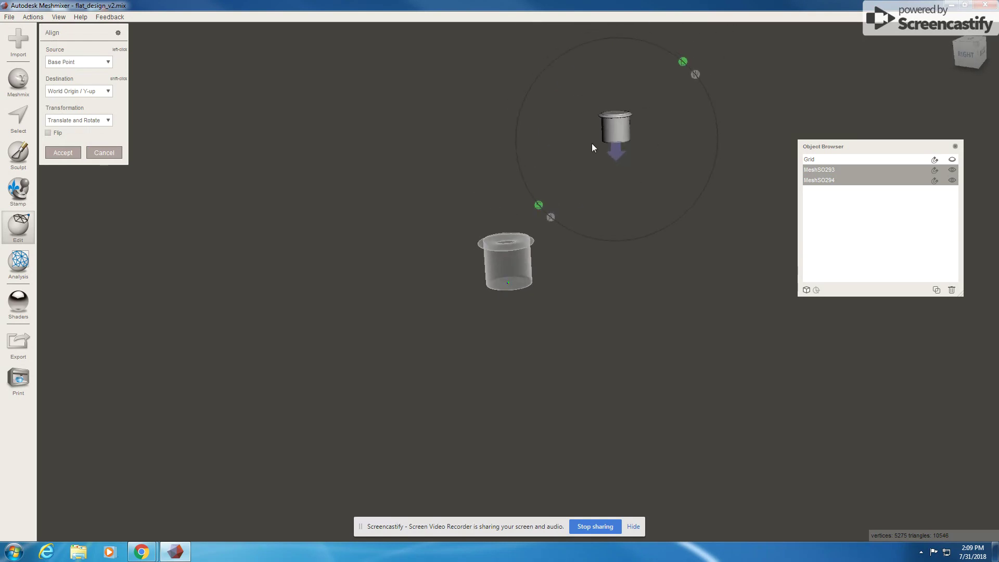
left_click(97, 121)
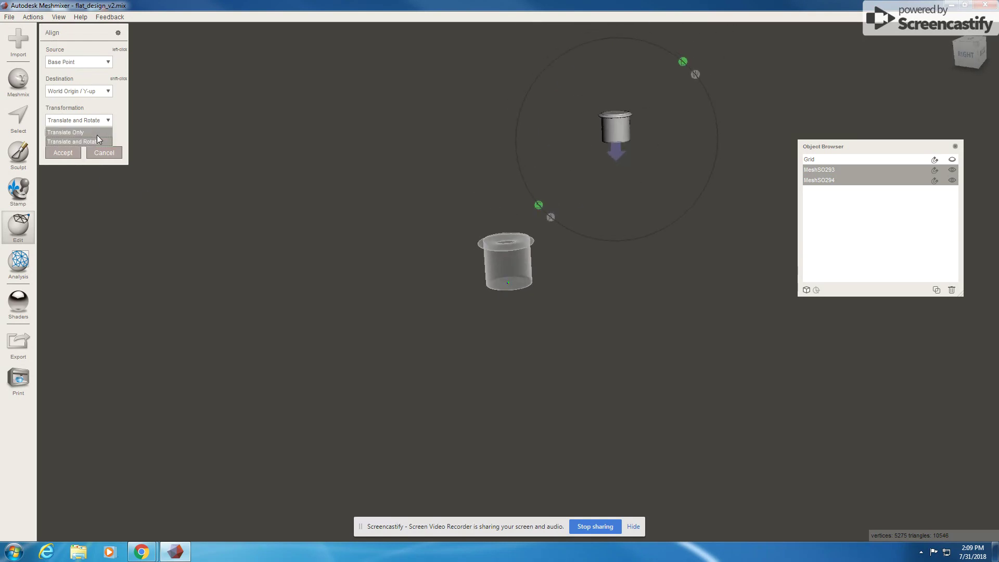
left_click(98, 133)
left_click(91, 92)
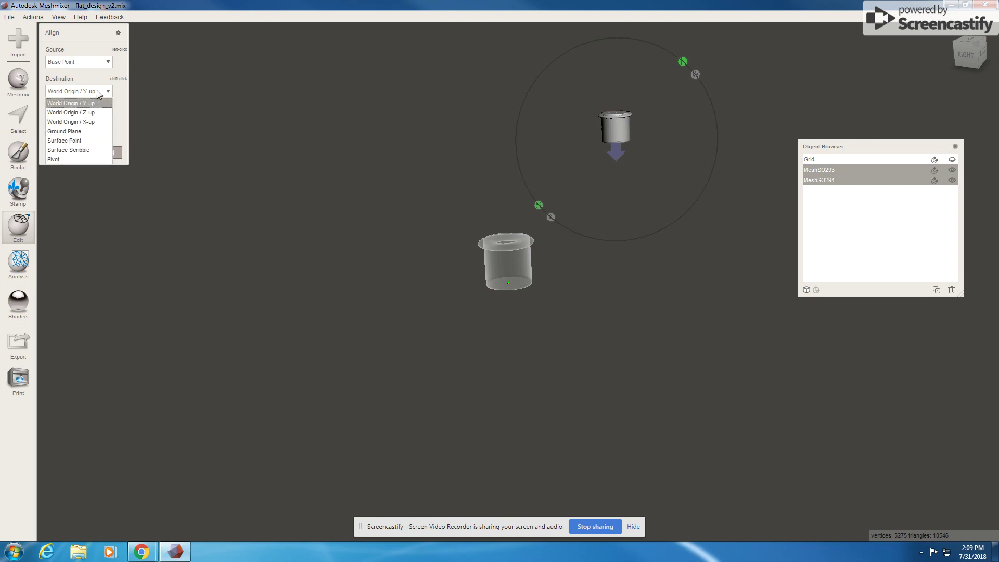
left_click(106, 92)
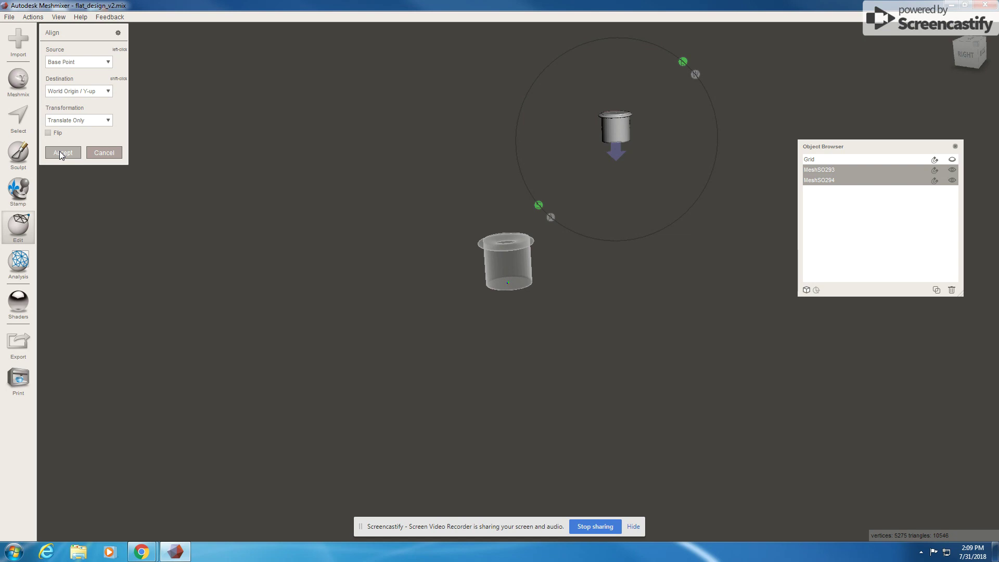
left_click(61, 153)
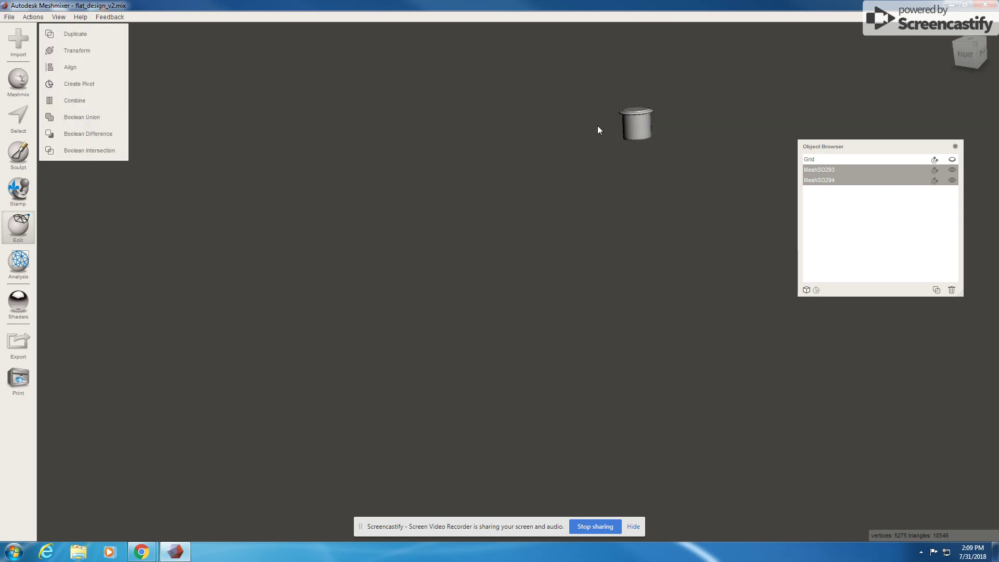
Try to align only the ring, MeshSO294, to World Origin / Y-up using Translate Only.
key("c")
scroll(544, 276, "up", 3)
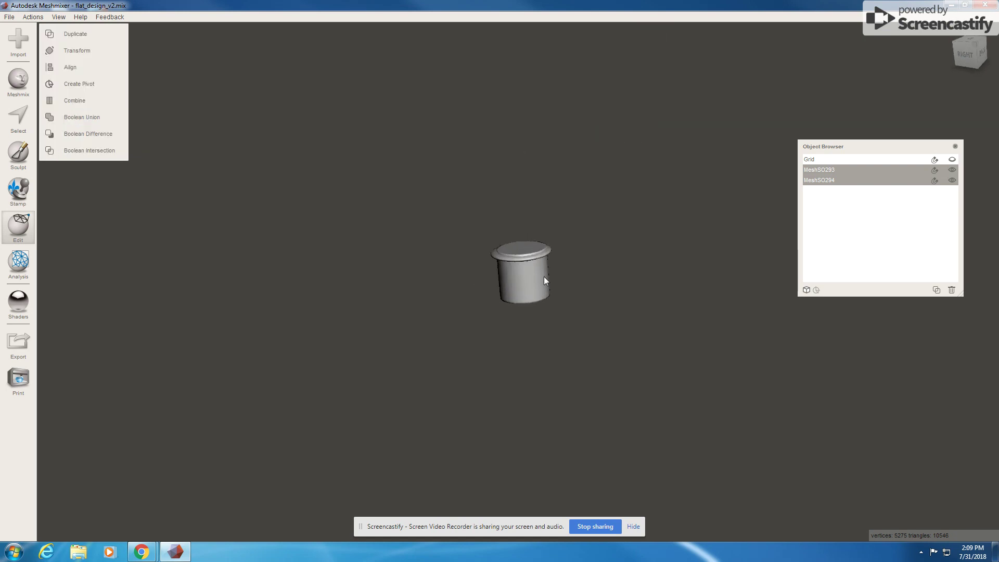
right_click_drag(527, 223, 548, 330)
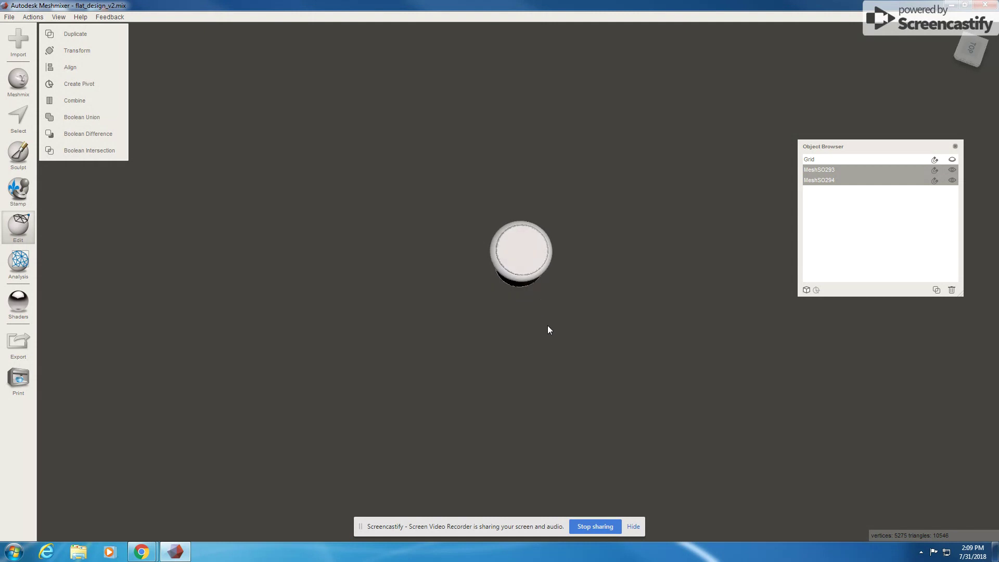
left_click(526, 251)
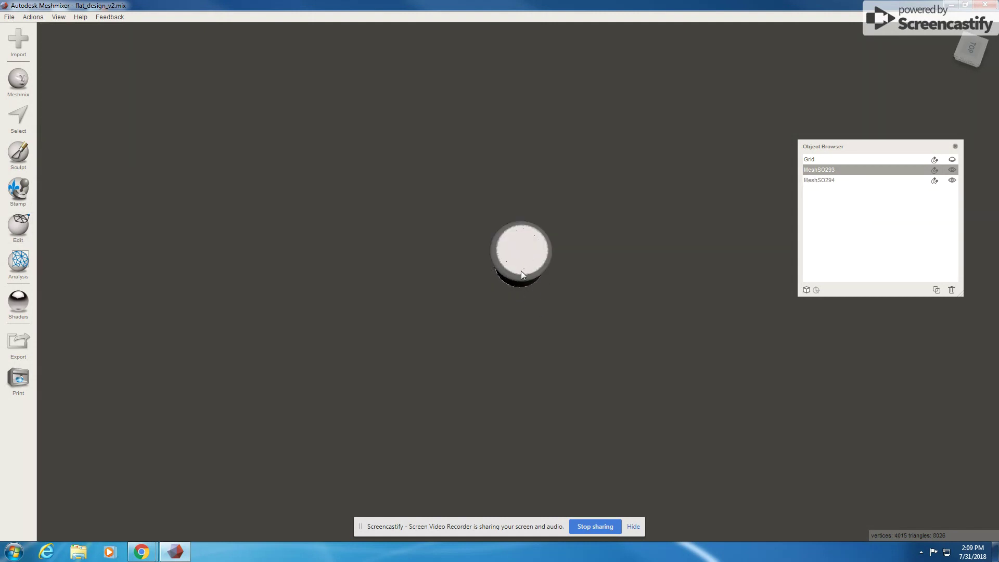
left_click(521, 270)
key("a")
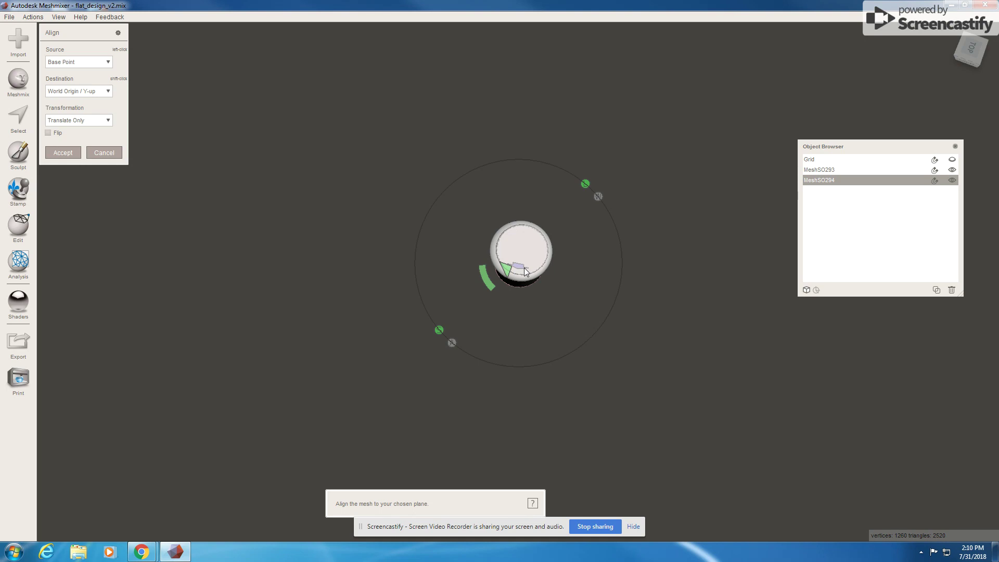
key("Return")
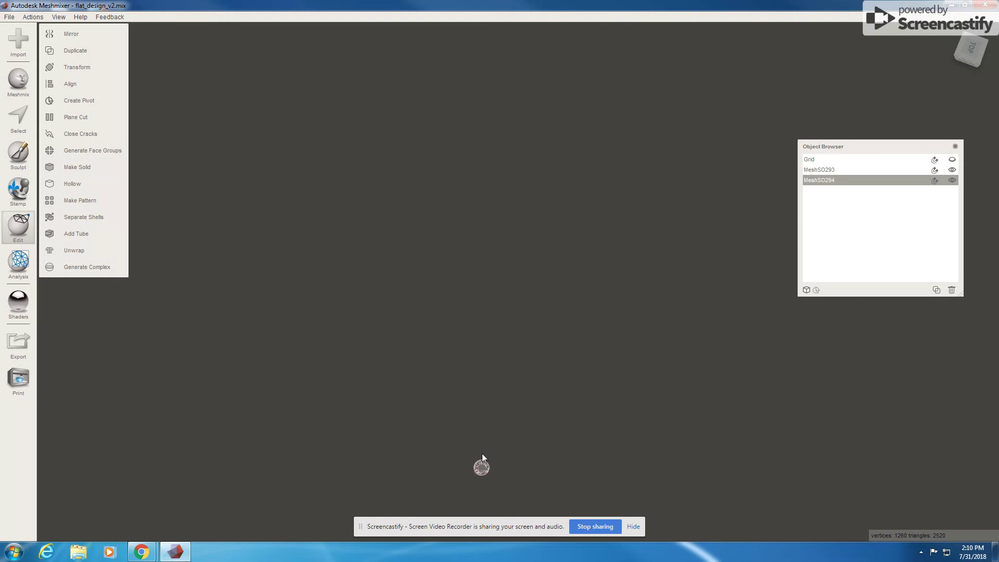
Align the ring on its own from Base Point to World Origin / Y-up with the transformation set to Translate Only.
right_click_drag(482, 454, 500, 323)
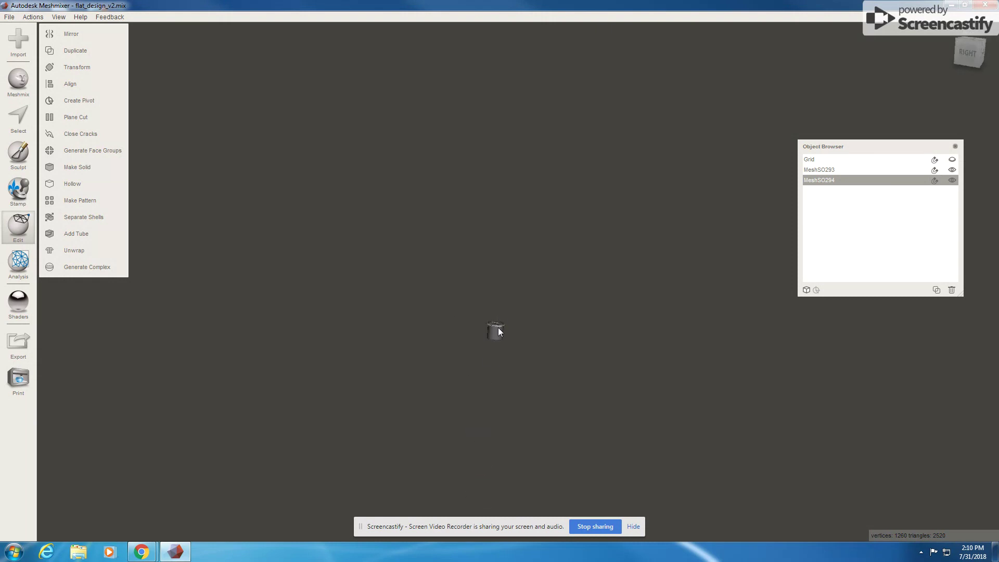
key("c")
scroll(559, 288, "up", 5)
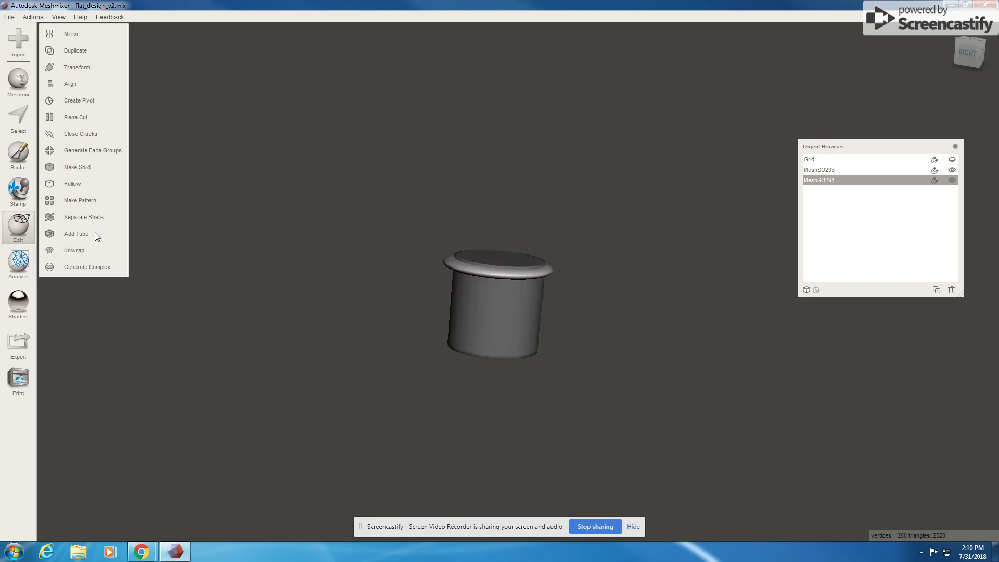
left_click(92, 92)
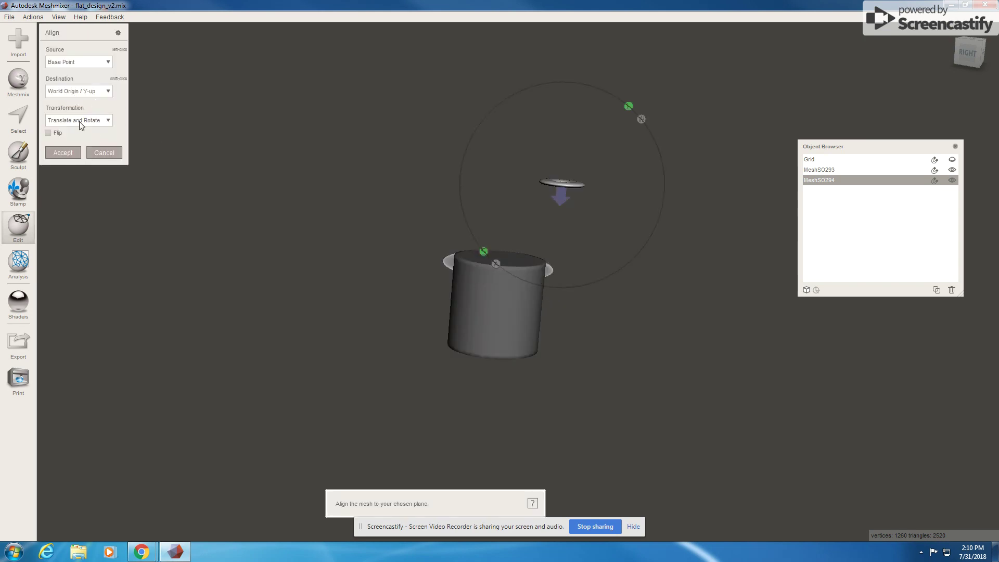
left_click(95, 122)
left_click(94, 132)
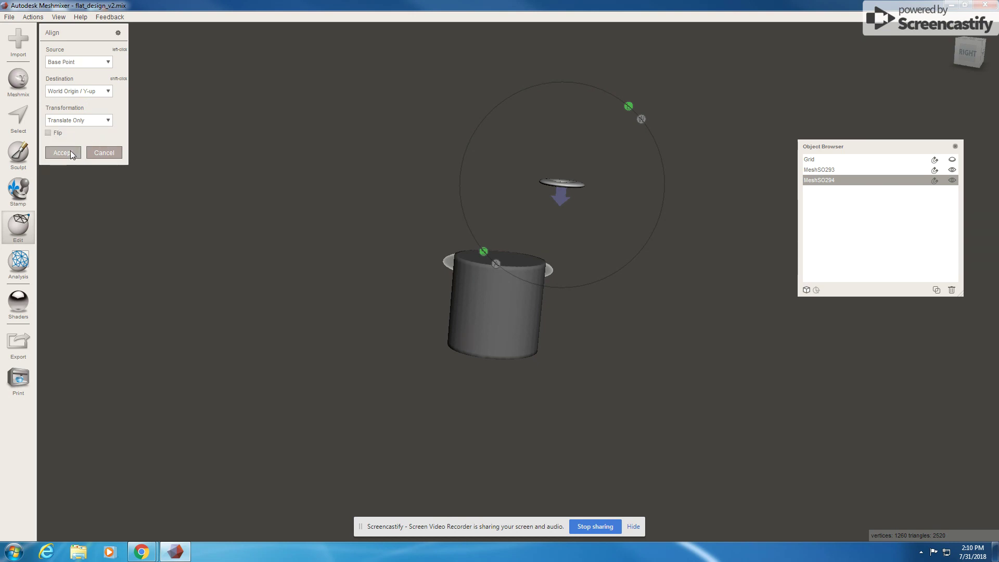
left_click(70, 152)
Align the cylinder, MeshSO293, by its Base Point to World Origin / Y-up using Translate Only.
left_click(479, 310)
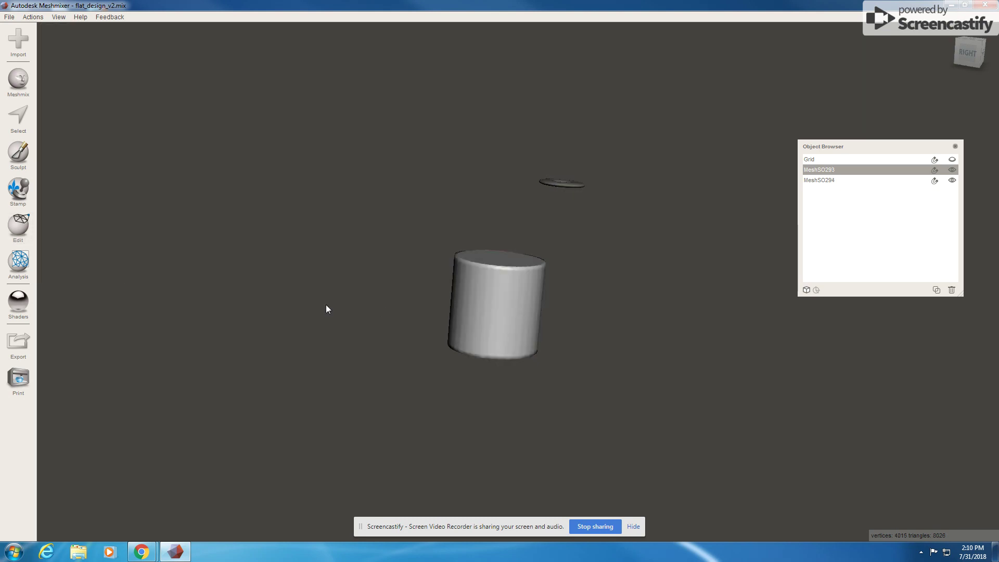
left_click(28, 228)
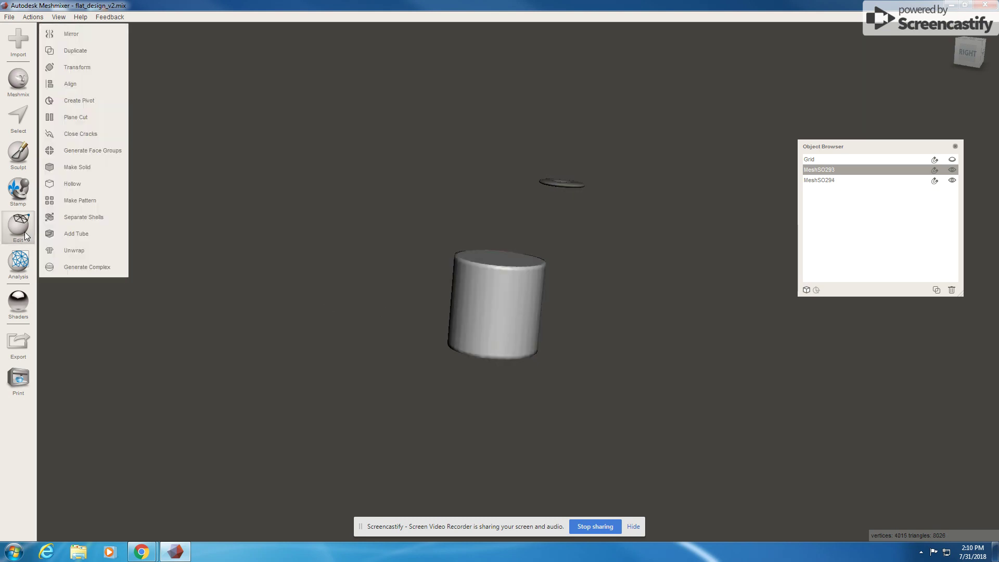
left_click(89, 89)
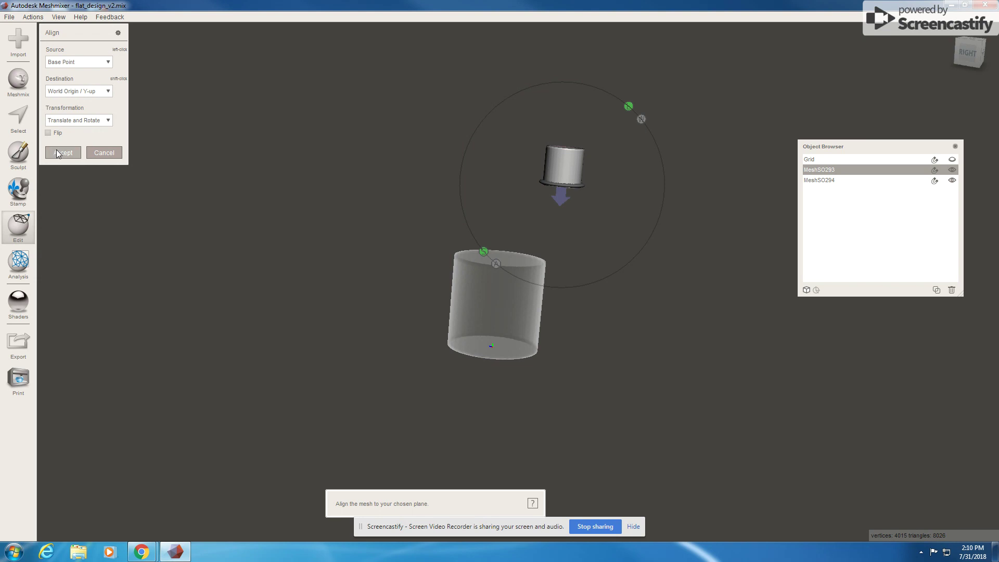
left_click(81, 120)
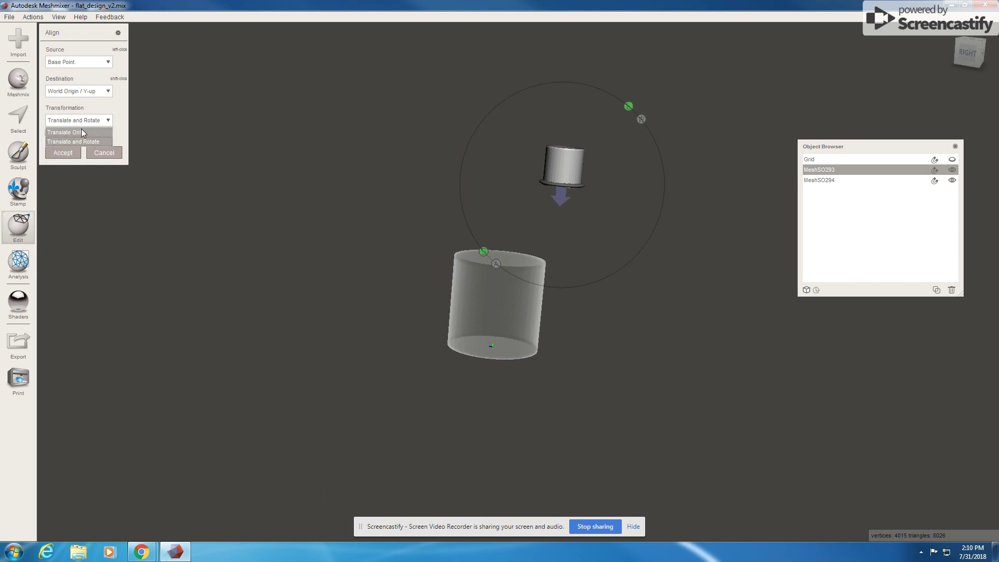
left_click(83, 134)
left_click(72, 153)
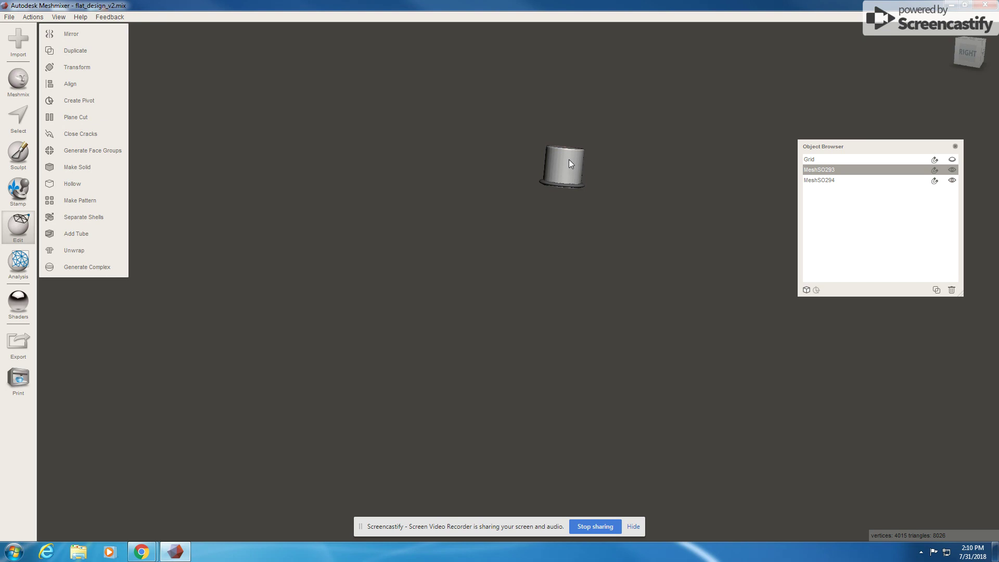
Translate the cylinder -4.3 mm along Y in the World Frame so the ring surrounds its upper end.
key("c")
scroll(548, 302, "up", 4)
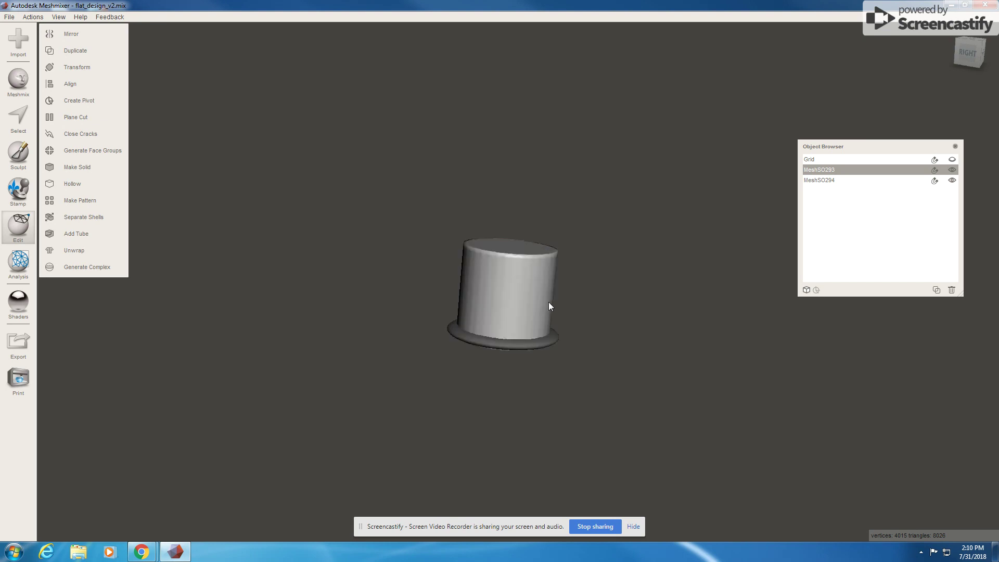
right_click_drag(548, 302, 547, 468)
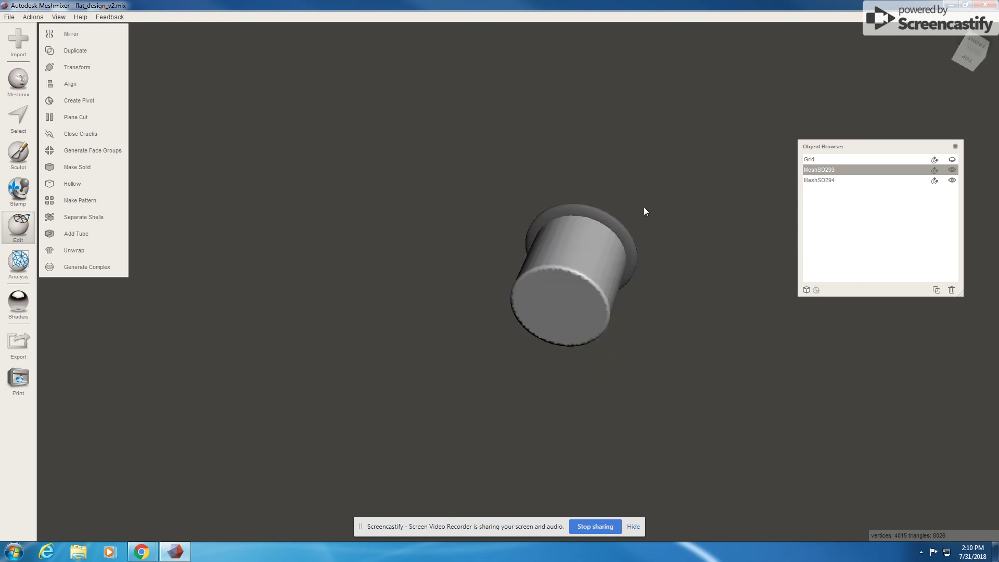
scroll(880, 110, "down", 4)
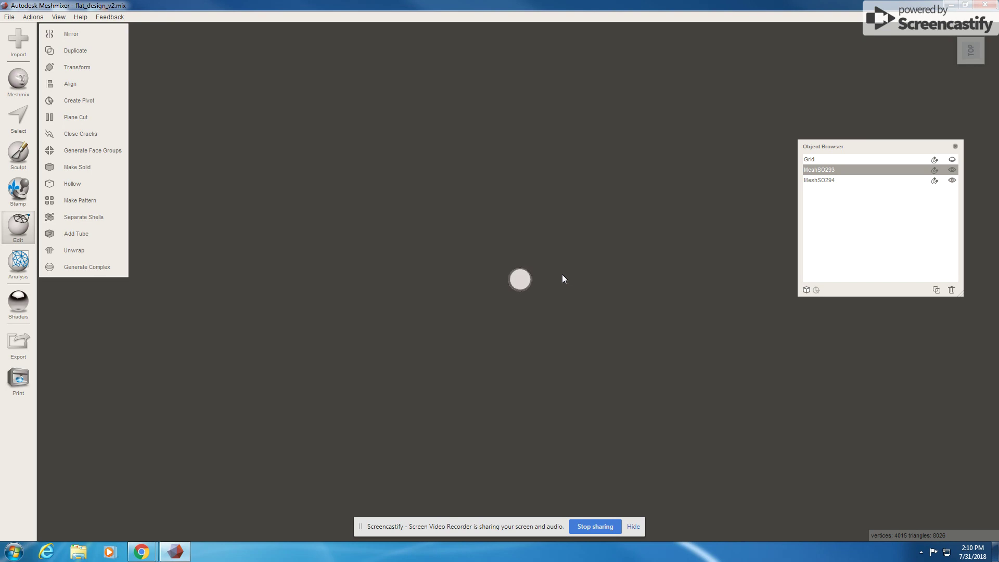
scroll(576, 286, "up", 10)
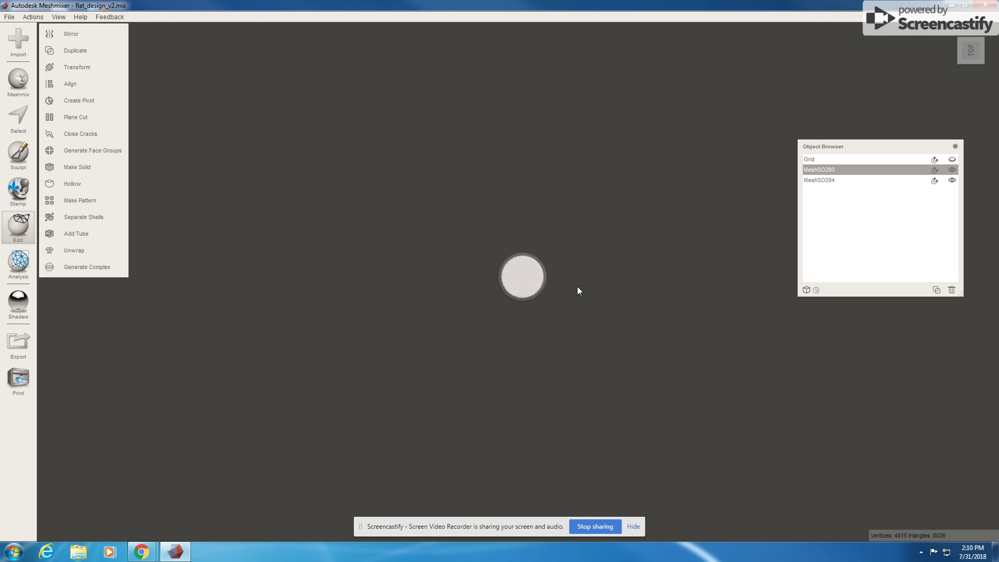
right_click_drag(611, 296, 662, 107)
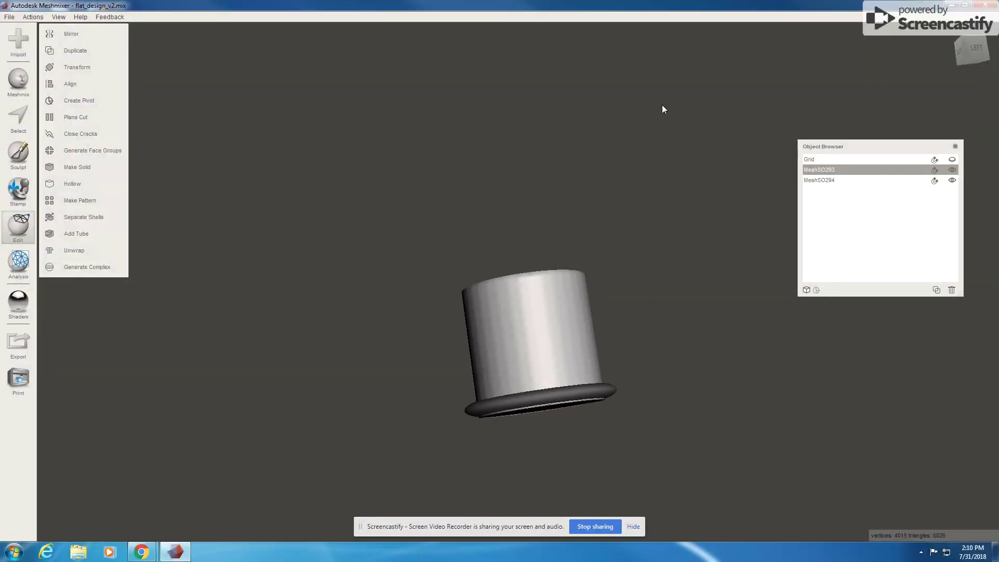
left_click(72, 67)
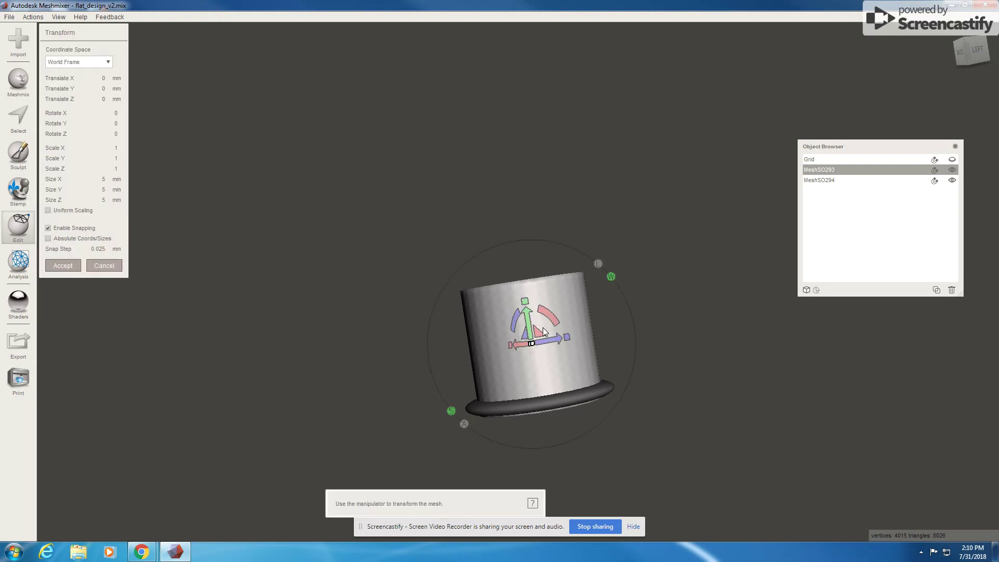
left_click_drag(527, 317, 544, 419)
right_click_drag(578, 401, 657, 354)
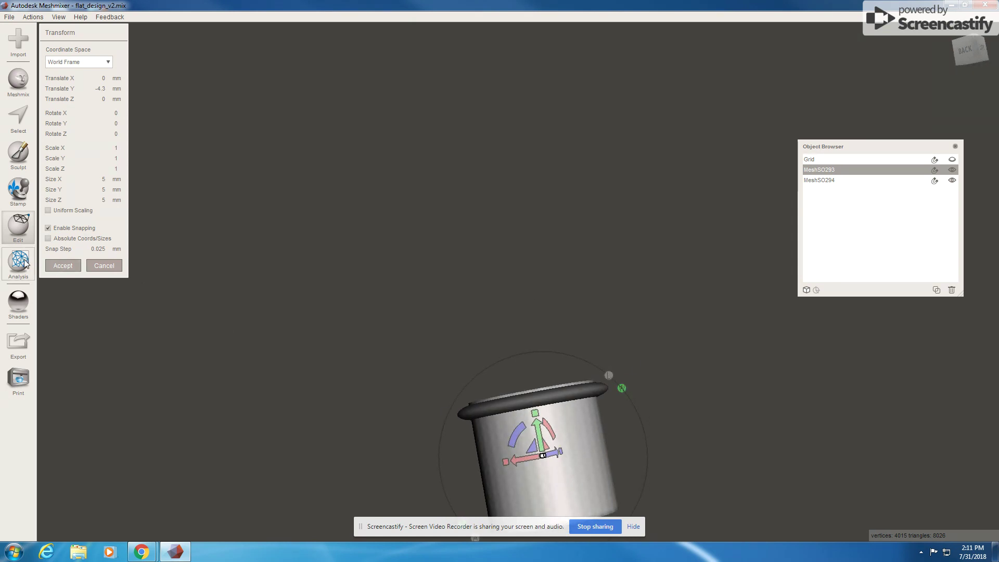
left_click(63, 265)
Select both the ring and the cylinder and merge them with Boolean Union in Precise solution mode.
right_click_drag(499, 411, 744, 454)
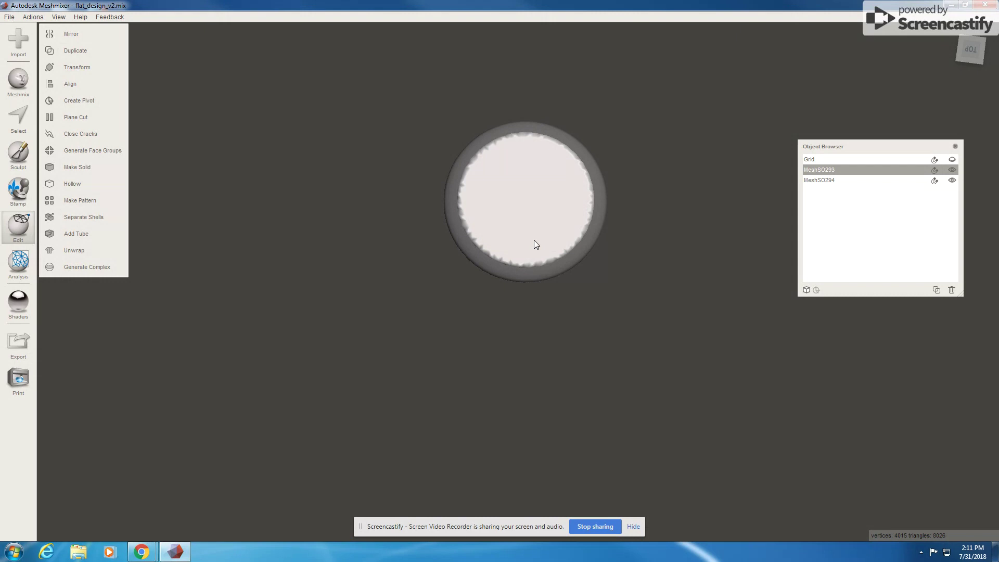
left_click(592, 216)
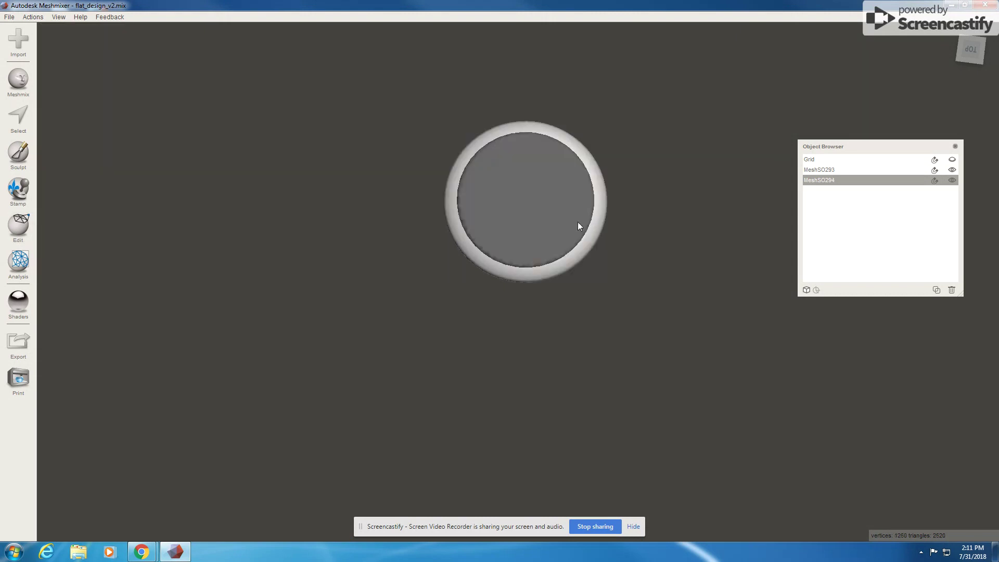
left_click(566, 208, "shift")
left_click(590, 179)
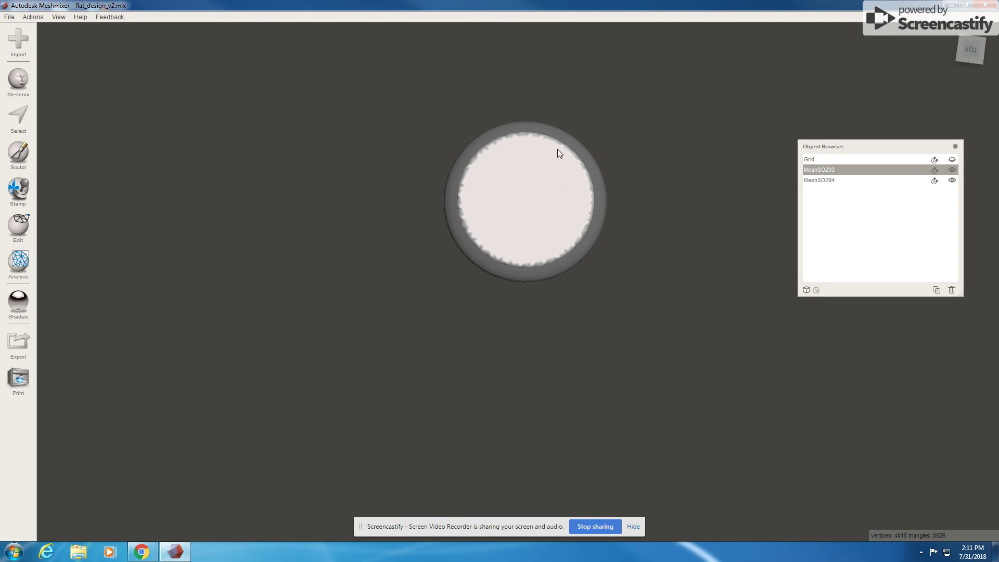
right_click_drag(566, 197, 430, 112)
left_click(579, 295)
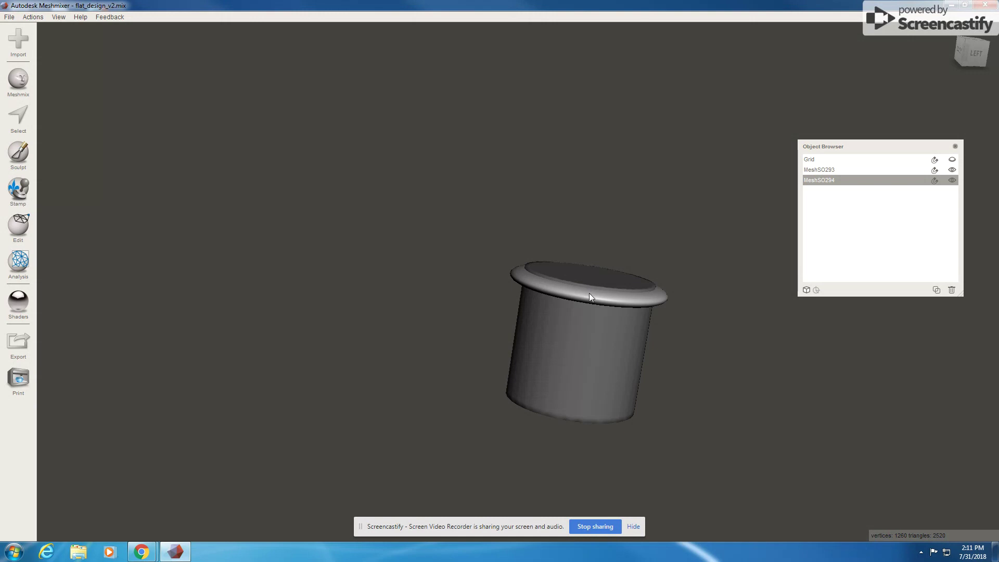
left_click(602, 287, "shift")
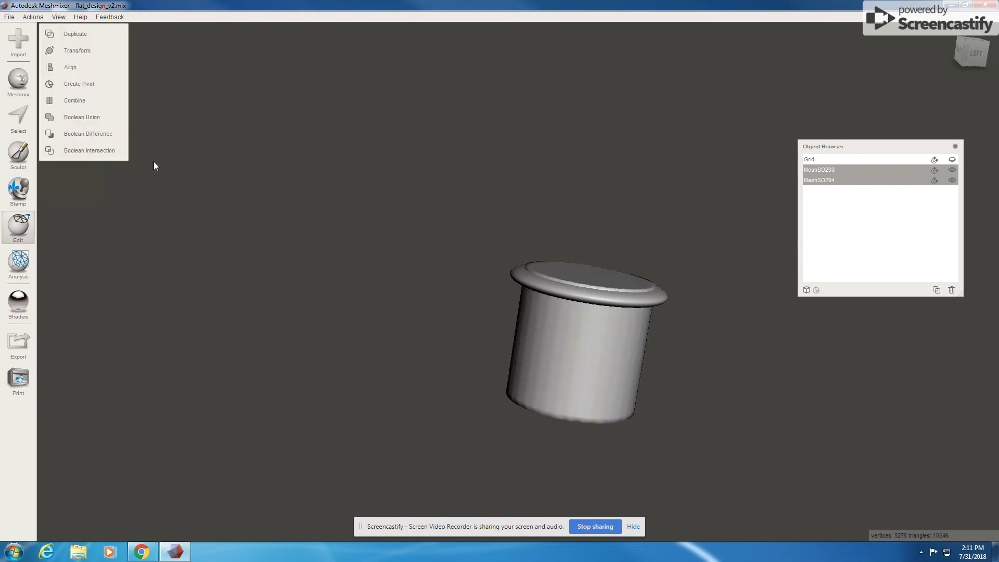
left_click(113, 113)
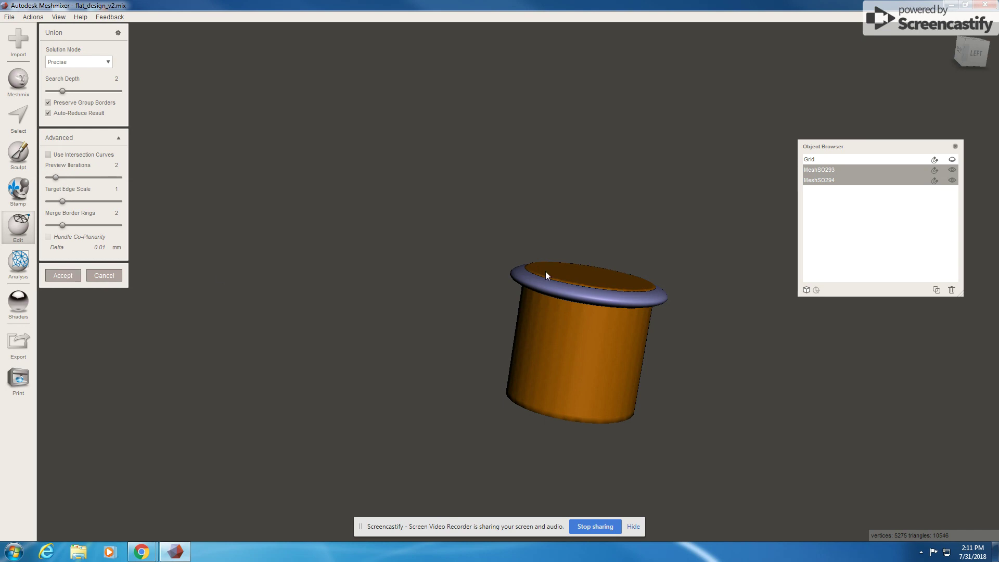
left_click(63, 276)
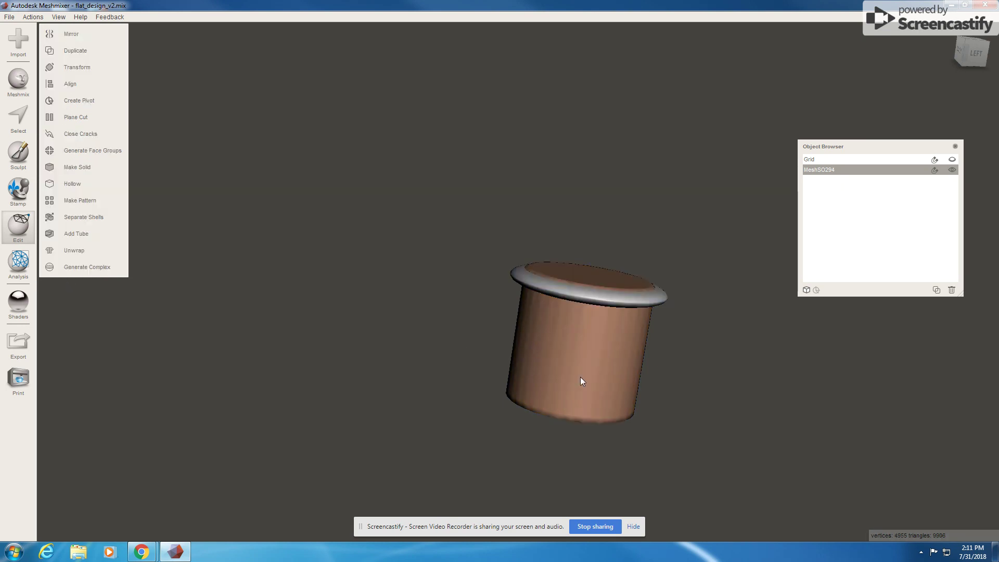
Show the Grid object and examine where the merged ring-and-cylinder part sits relative to its plate.
right_click_drag(611, 275, 508, 249)
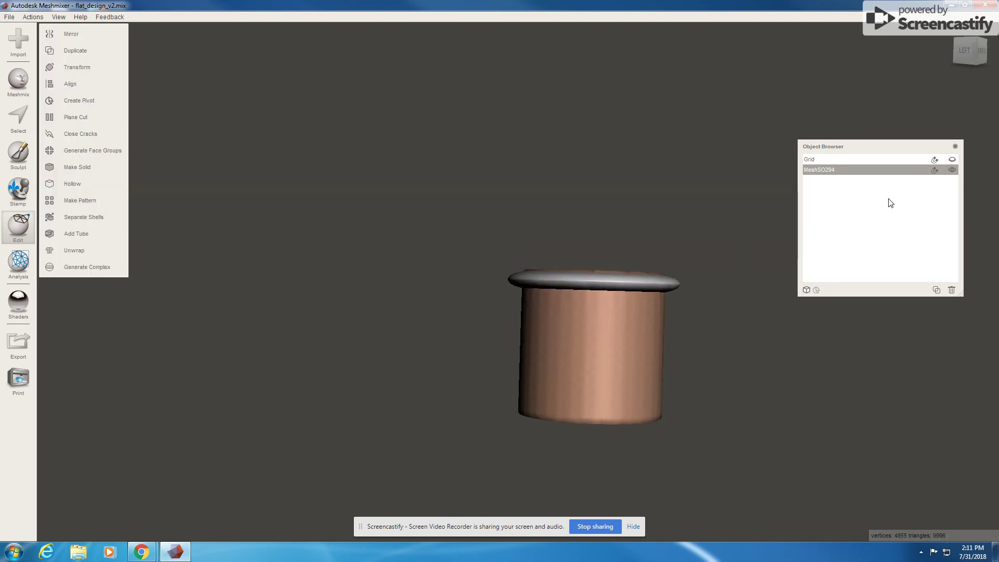
left_click(951, 159)
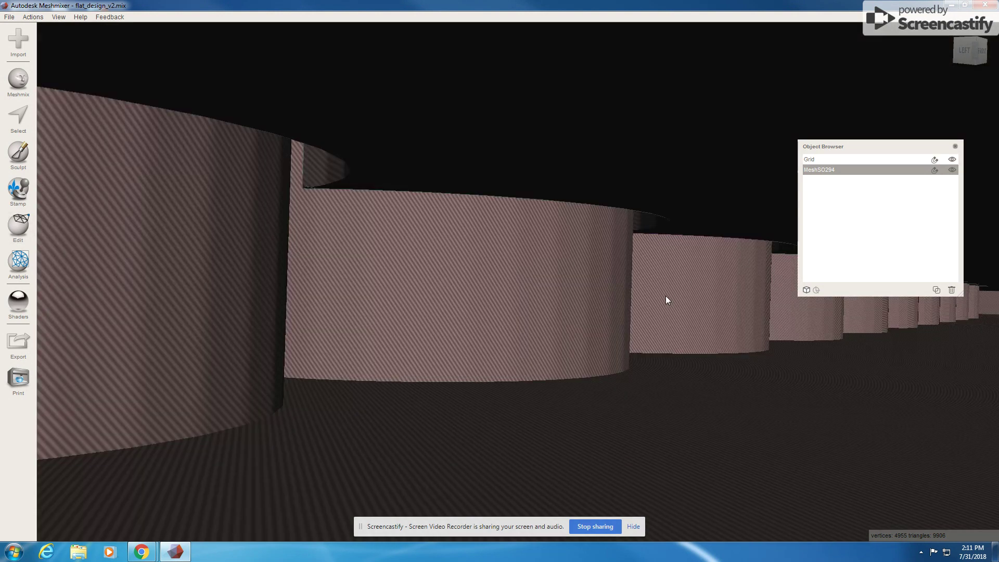
scroll(659, 316, "down", 3)
scroll(614, 305, "down", 1)
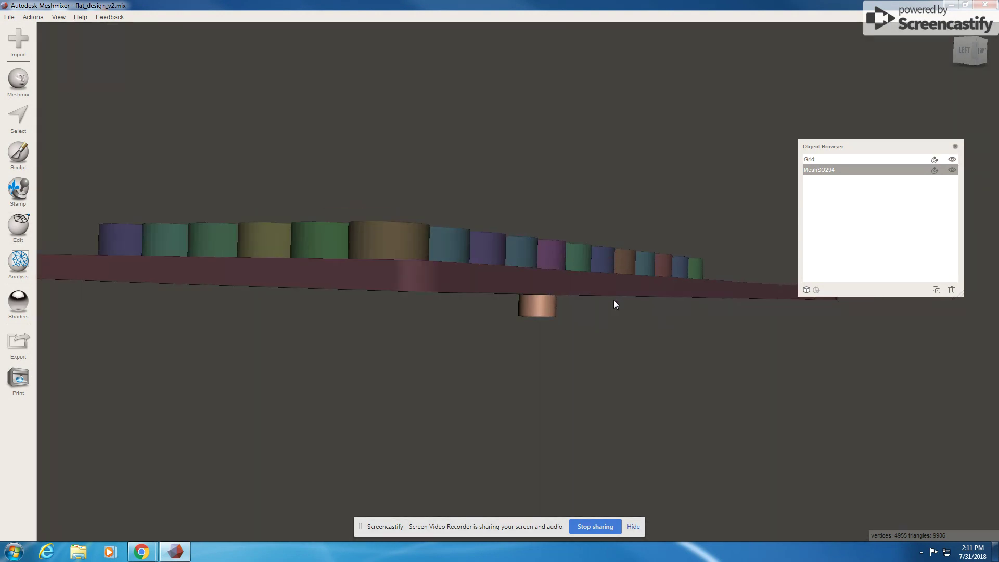
scroll(598, 303, "down", 2)
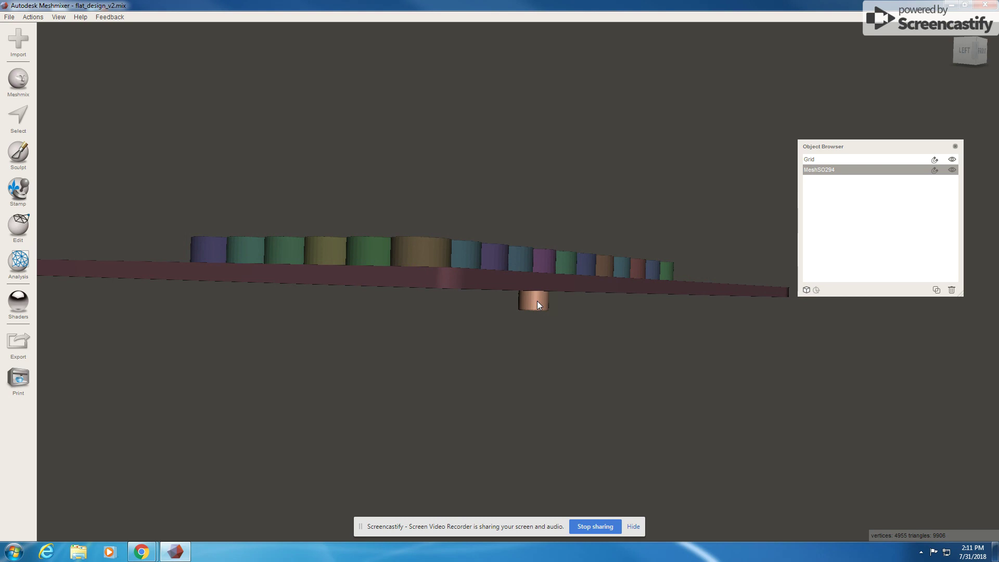
right_click_drag(495, 343, 445, 299)
scroll(445, 300, "down", 4)
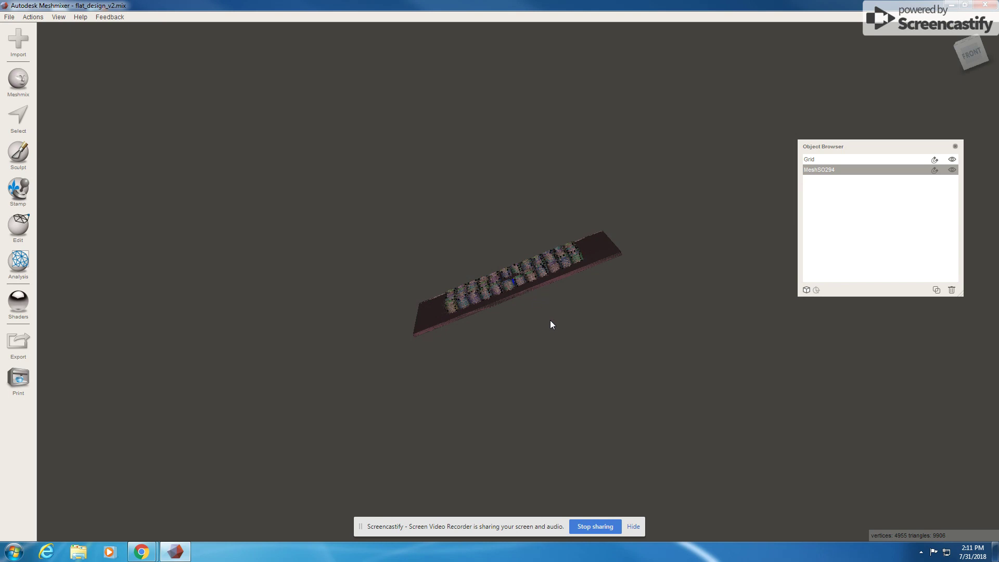
scroll(550, 320, "up", 1)
scroll(550, 320, "up", 2)
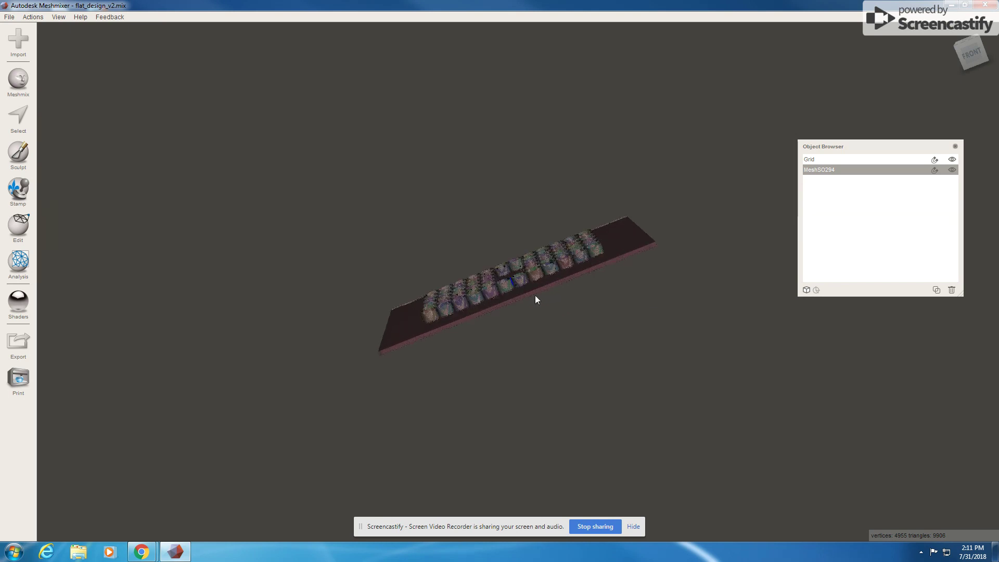
scroll(537, 311, "up", 1)
right_click_drag(538, 316, 537, 284)
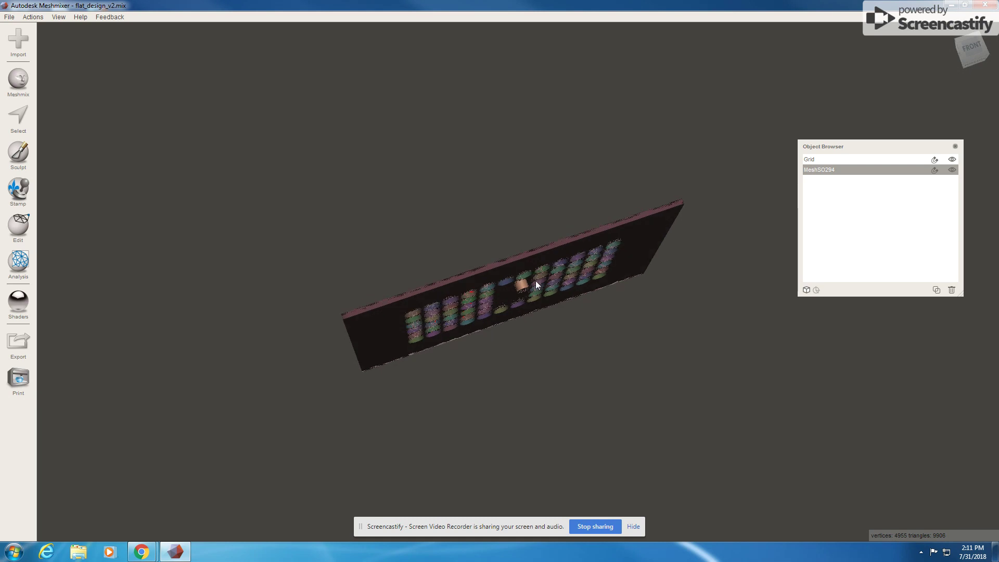
With the Grid object temporarily hidden, try to translate the merged part 24.075 mm up along Y in the World Frame.
left_click(52, 19)
left_click(58, 20)
left_click(953, 160)
left_click(952, 161)
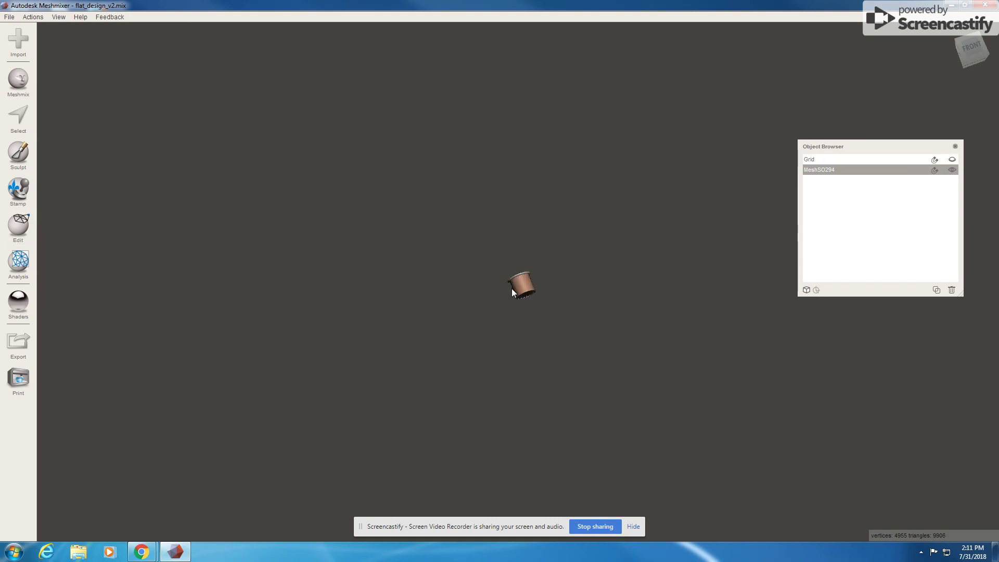
scroll(513, 289, "up", 3)
left_click(18, 218)
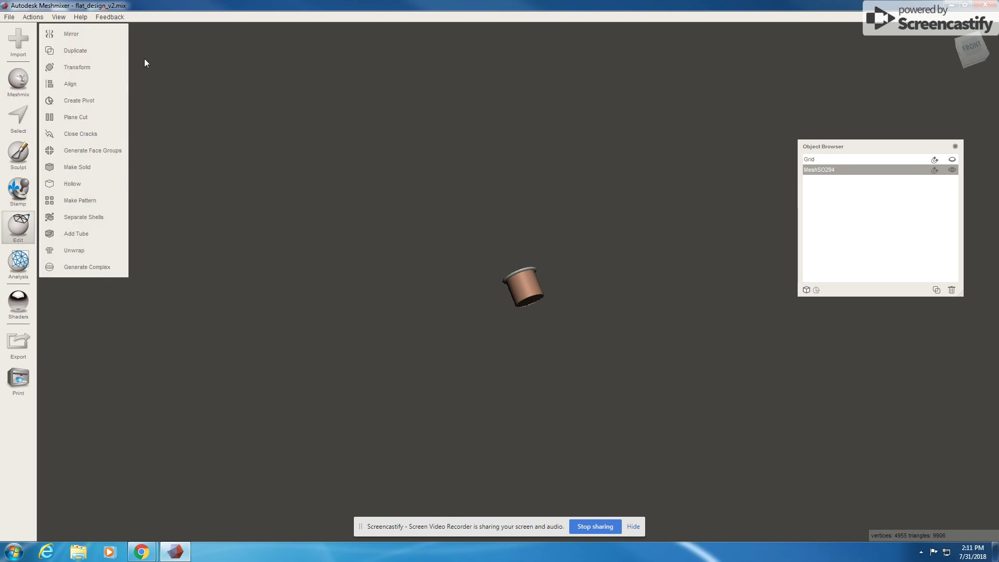
left_click(86, 67)
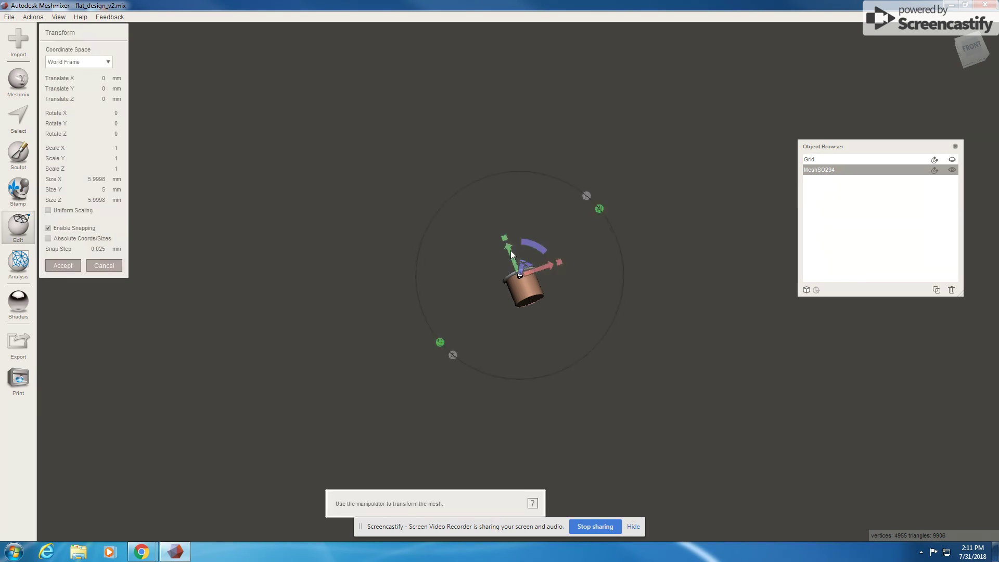
left_click_drag(507, 245, 462, 118)
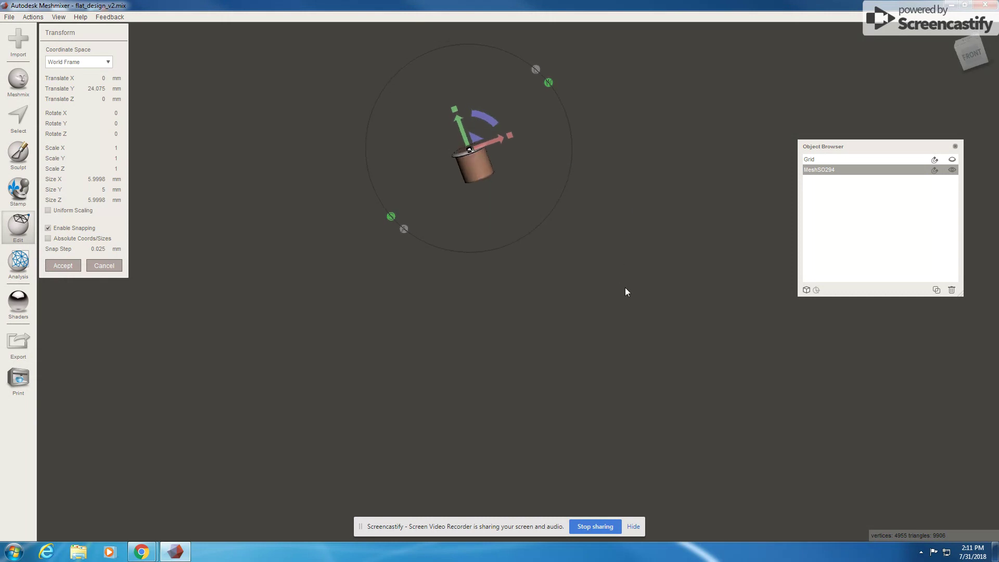
left_click(951, 160)
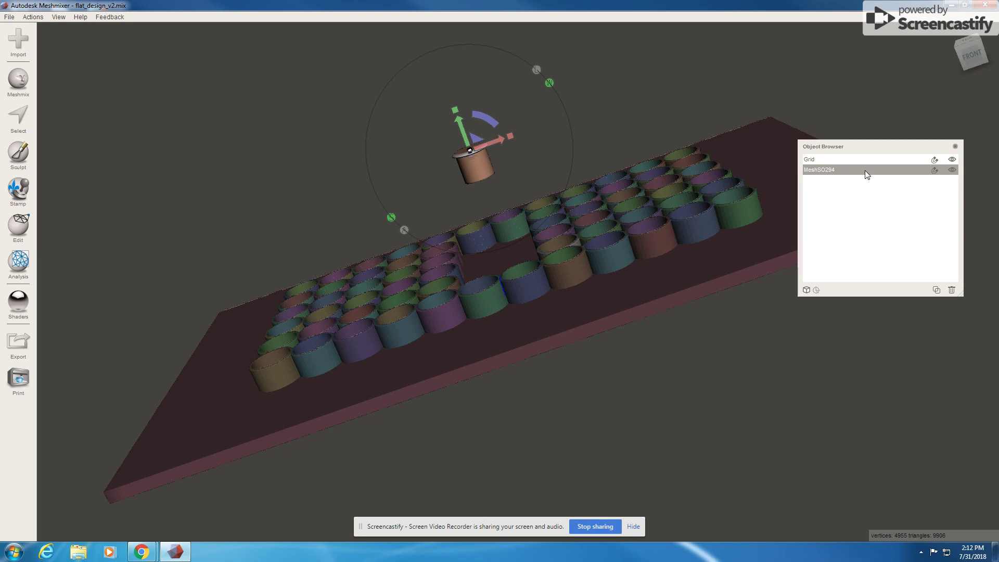
Translate the merged part along Y in the World Frame until it stands clear above the plate and its hollow cylinders.
left_click(5, 229)
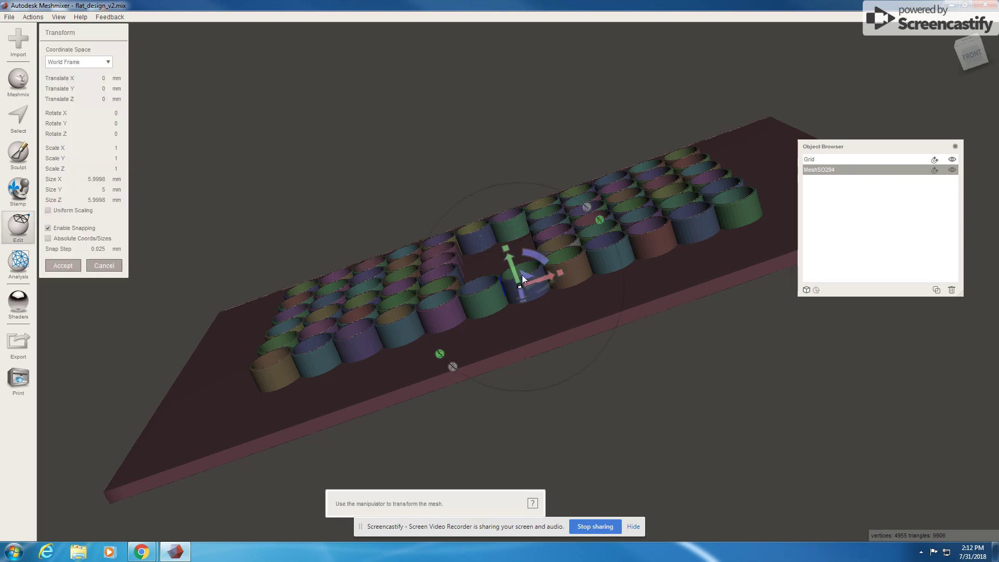
left_click_drag(523, 276, 457, 110)
left_click(63, 265)
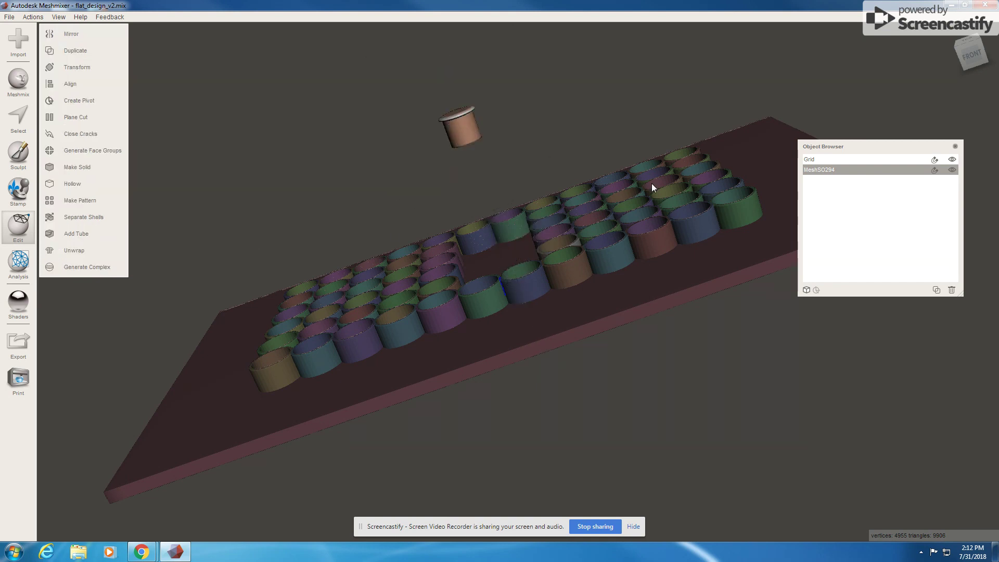
Rename the merged mesh MeshSO294 as Belt attch.
right_click_drag(701, 204, 703, 224)
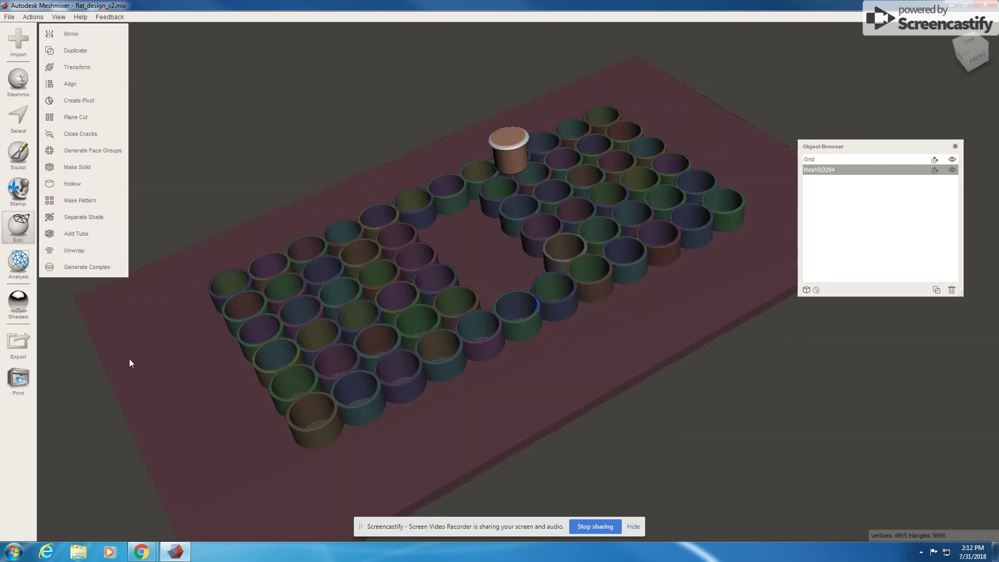
right_click_drag(130, 362, 597, 382)
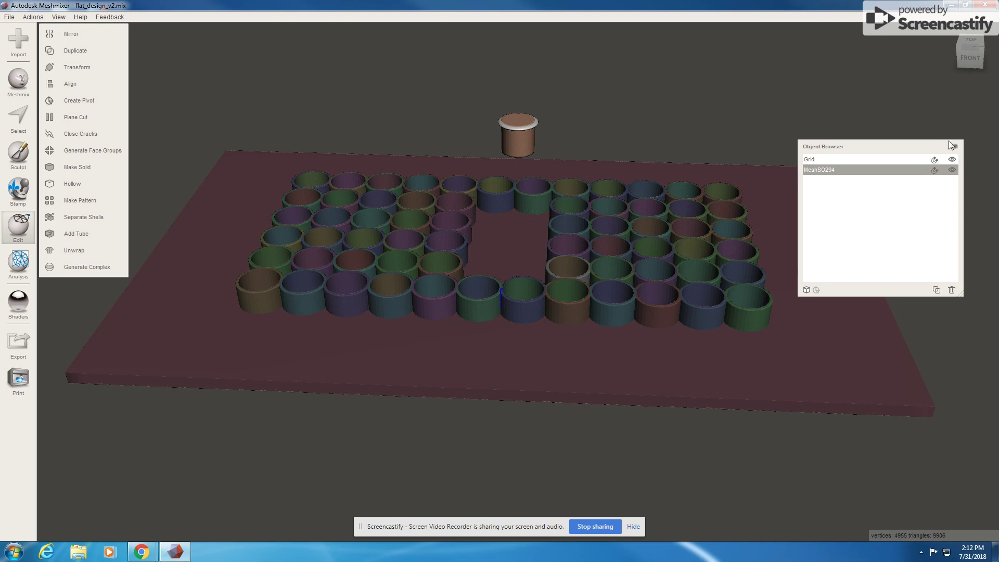
left_click(824, 174)
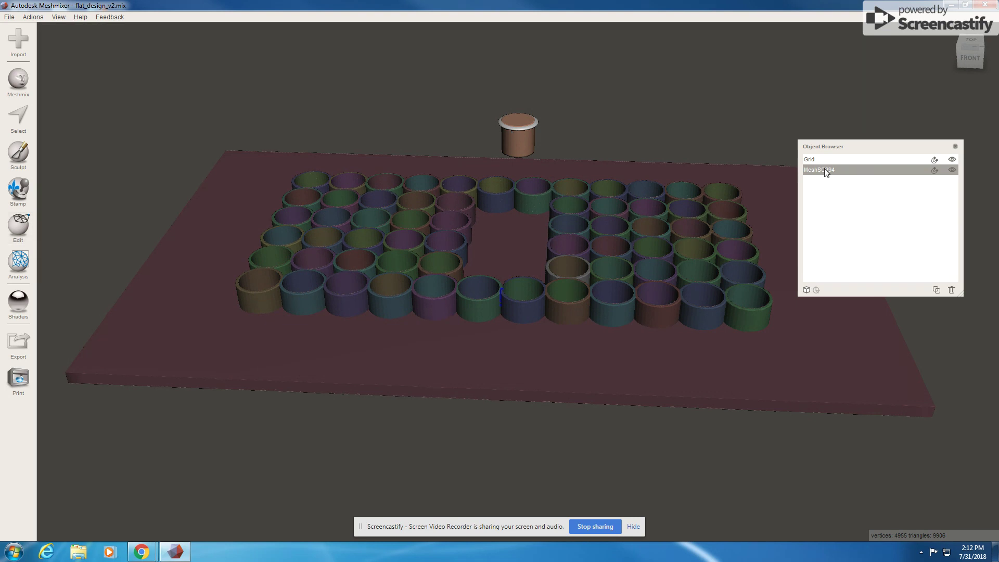
key("BackSpace")
type("Belt attch")
key("Return")
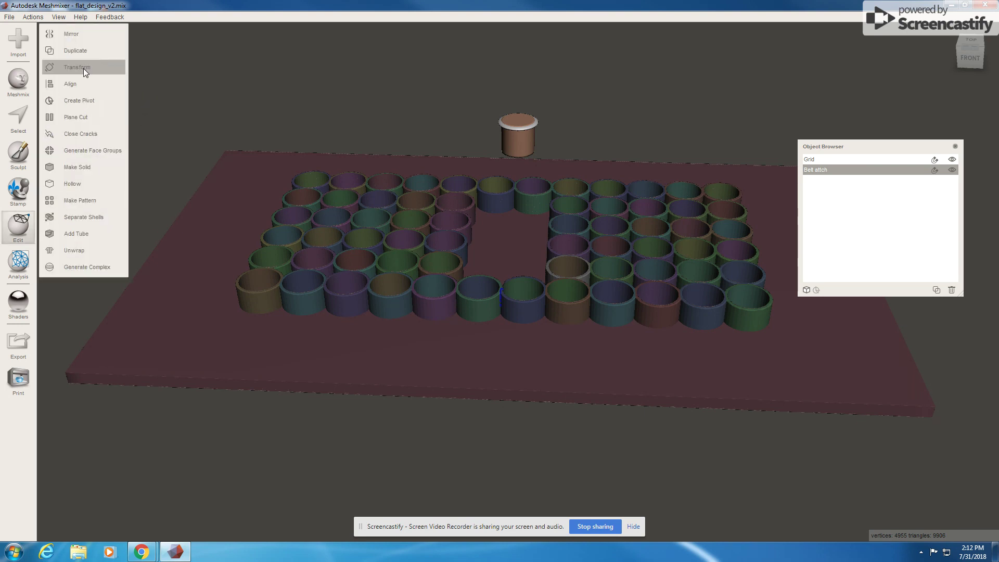
Translate the Belt attch part about -29.65 mm along X and 29.475 mm along Z, toward a front corner of the plate.
left_click(83, 68)
left_click_drag(559, 124, 343, 167)
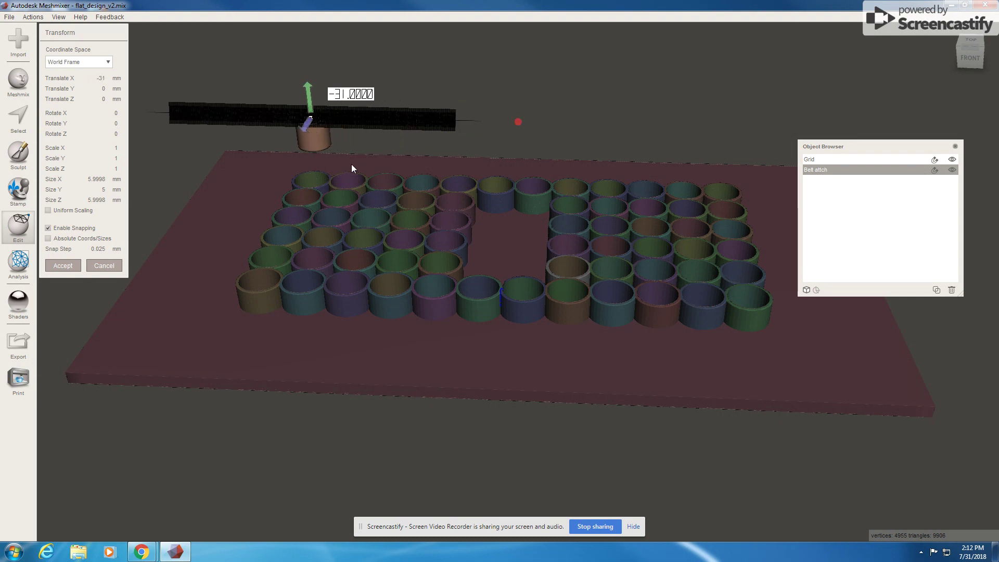
left_click_drag(352, 167, 351, 167)
left_click_drag(313, 130, 279, 282)
right_click_drag(353, 417, 333, 371)
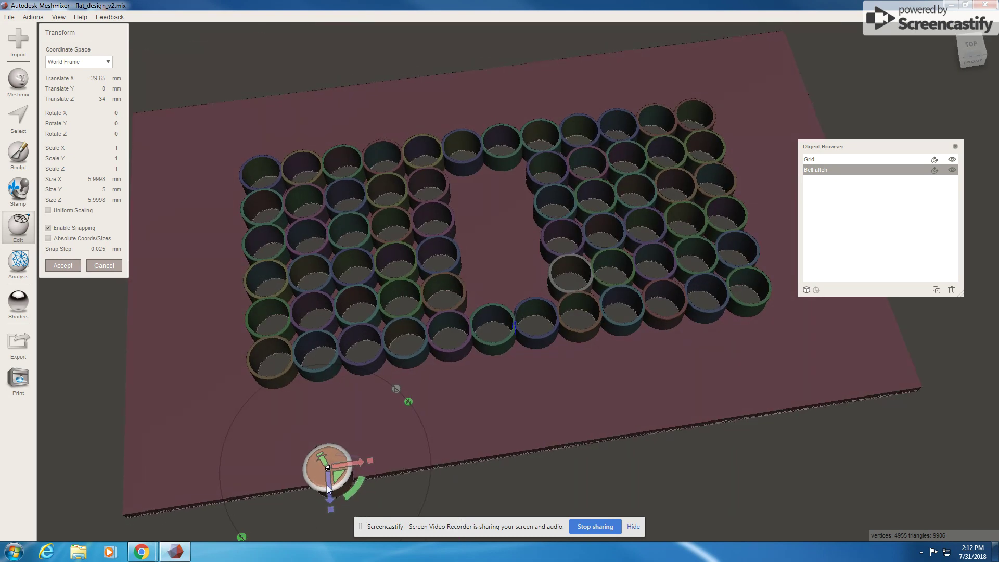
left_click_drag(329, 492, 366, 475)
Lower the Belt attch part onto the plate at Translate Y -26.12 mm and pull it inward to Translate Z 20.95 mm.
mouse_move(383, 326)
right_mouse_down()
mouse_move(386, 309)
mouse_move(369, 315)
right_mouse_up()
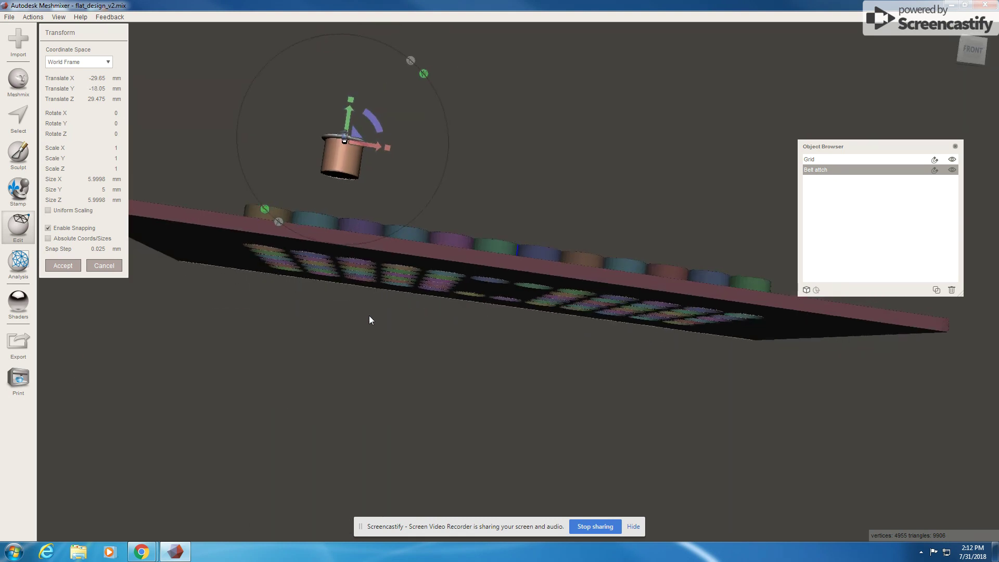
left_click_drag(347, 122, 350, 181)
right_click_drag(350, 181, 300, 228)
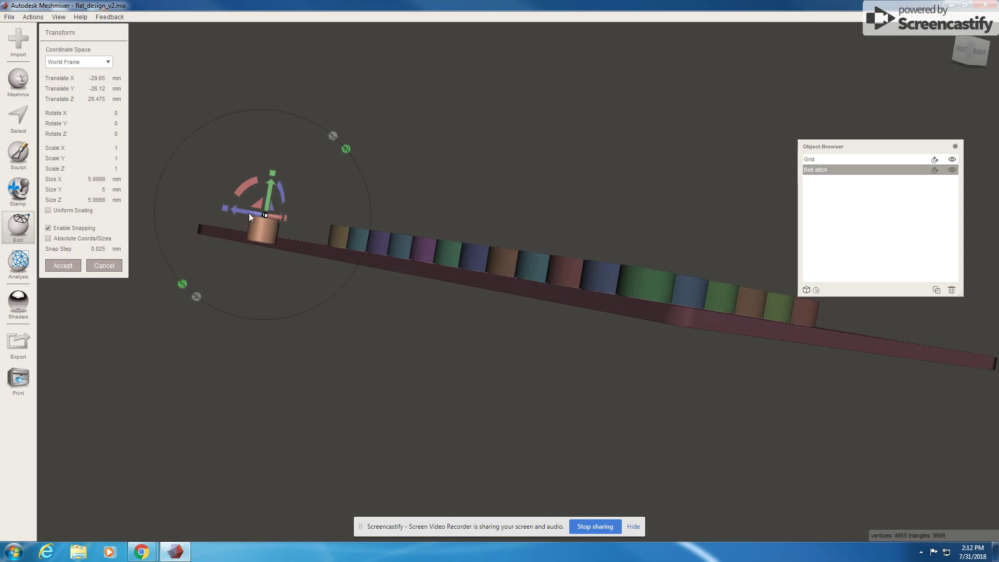
left_click_drag(249, 213, 279, 239)
Translate the Belt attch part outward along Z toward the plate's front edge, to Translate Z 23.825 mm.
right_click_drag(279, 240, 323, 391)
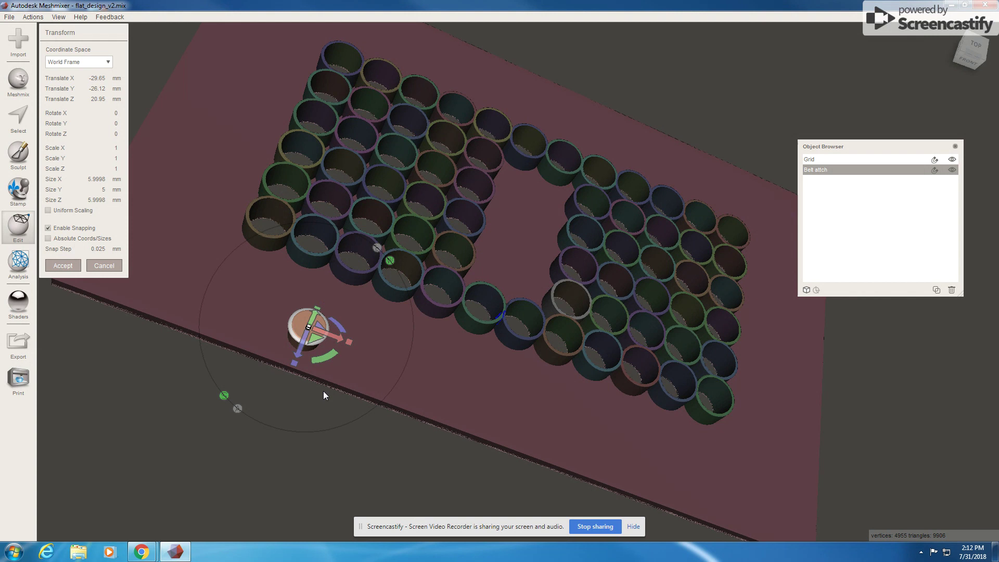
scroll(285, 375, "up", 1)
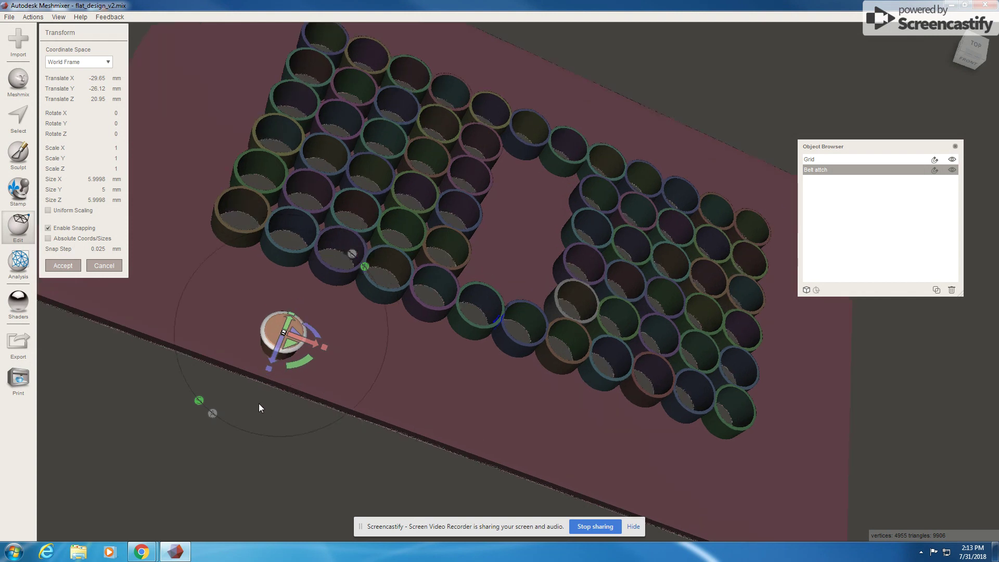
scroll(254, 406, "up", 1)
right_click_drag(236, 397, 274, 416)
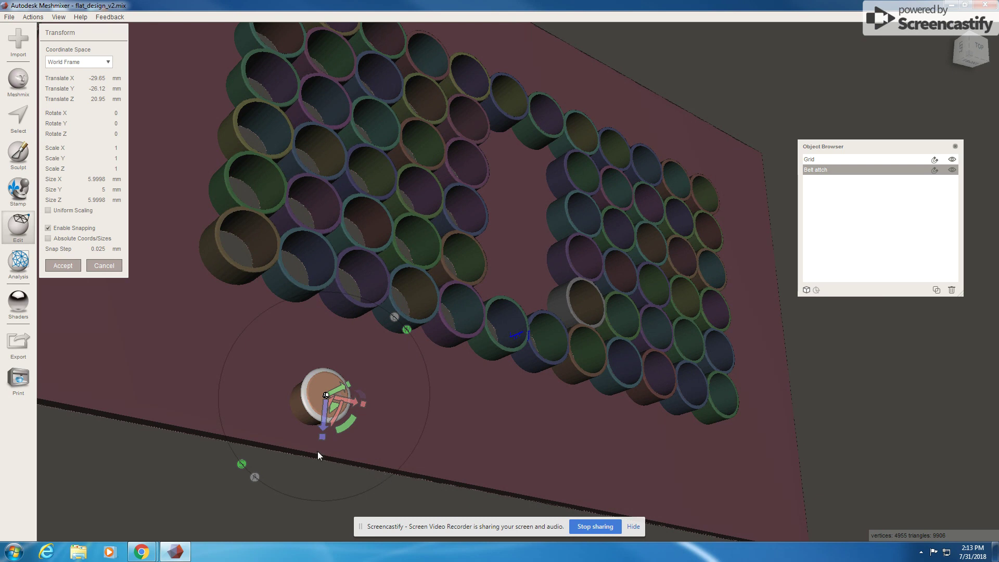
key("c")
right_click_drag(451, 302, 417, 235)
right_click_drag(308, 200, 359, 173)
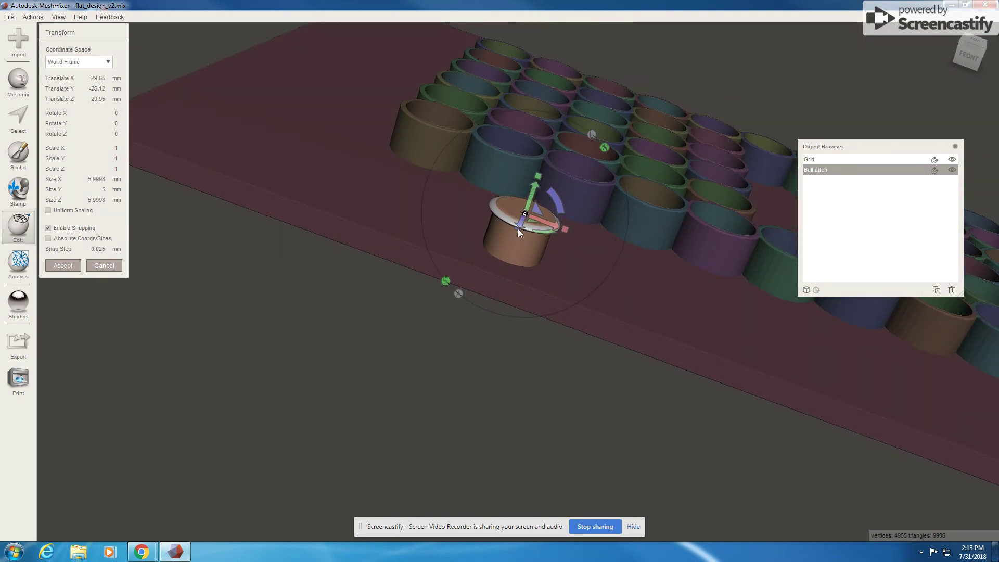
left_click_drag(519, 226, 478, 281)
right_click_drag(478, 279, 485, 293)
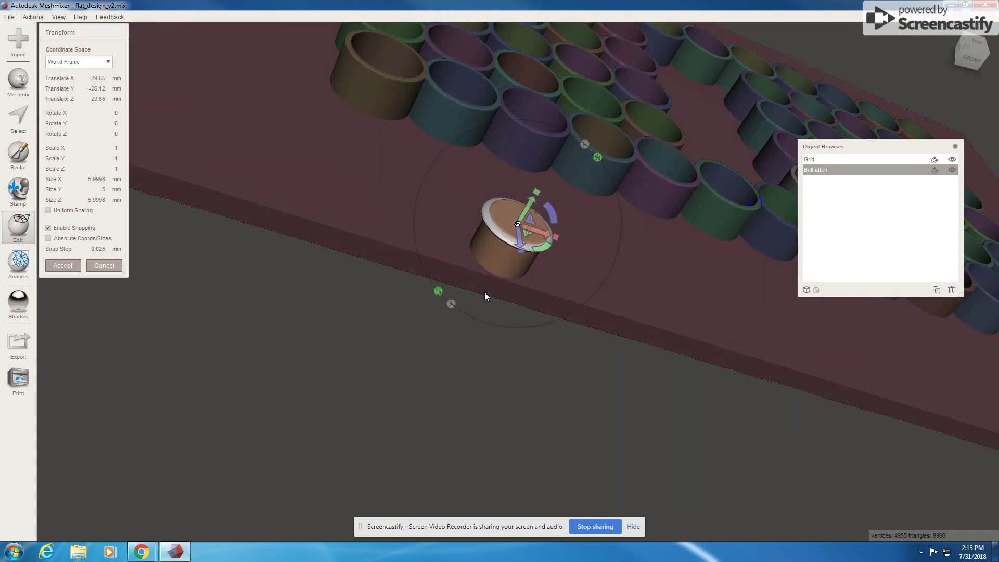
left_click_drag(519, 239, 520, 242)
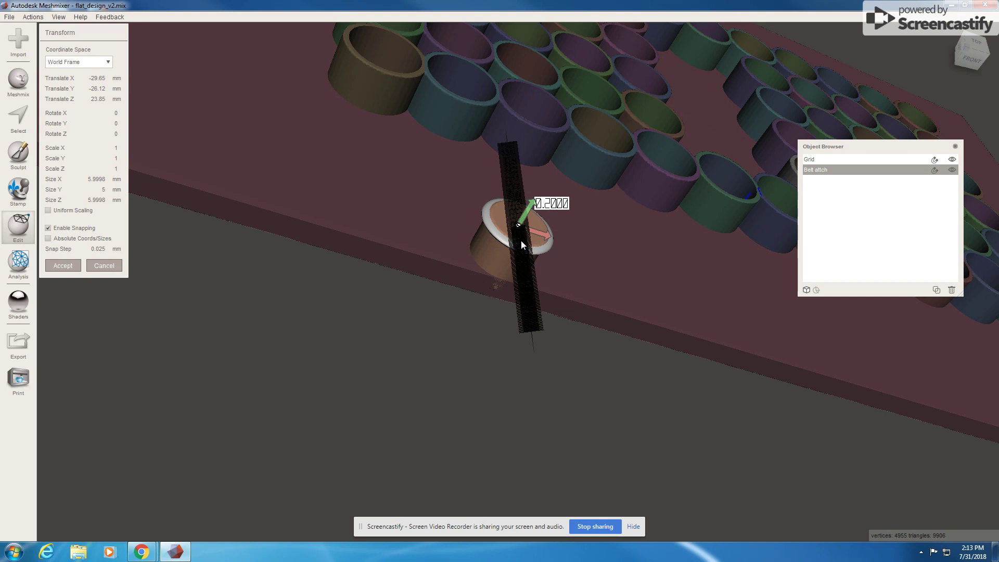
left_click_drag(520, 241, 520, 244)
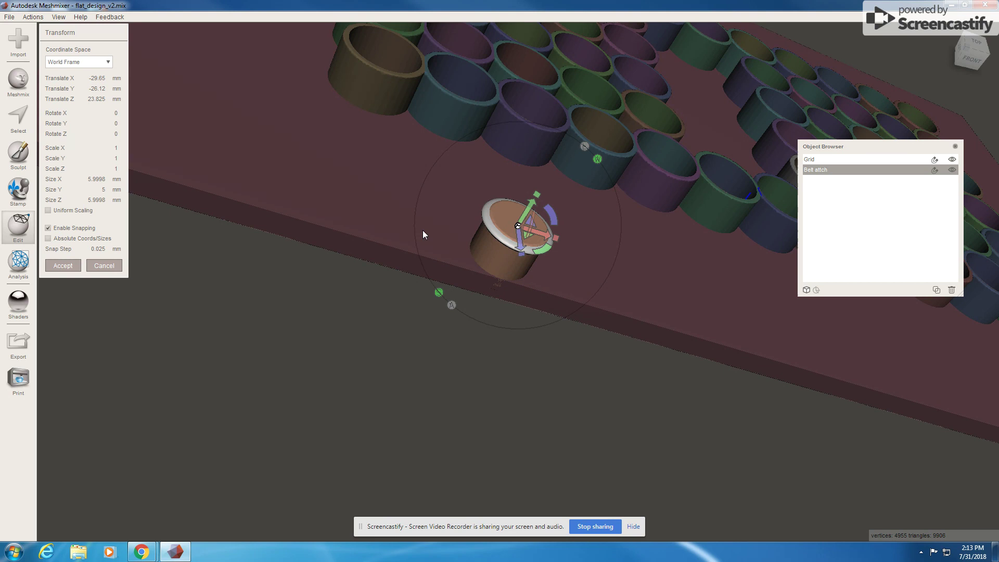
Set the transform's snap step to 1 mm and translate the Belt attch part back inward to Translate Z 20.825 mm.
right_click_drag(228, 158, 199, 172)
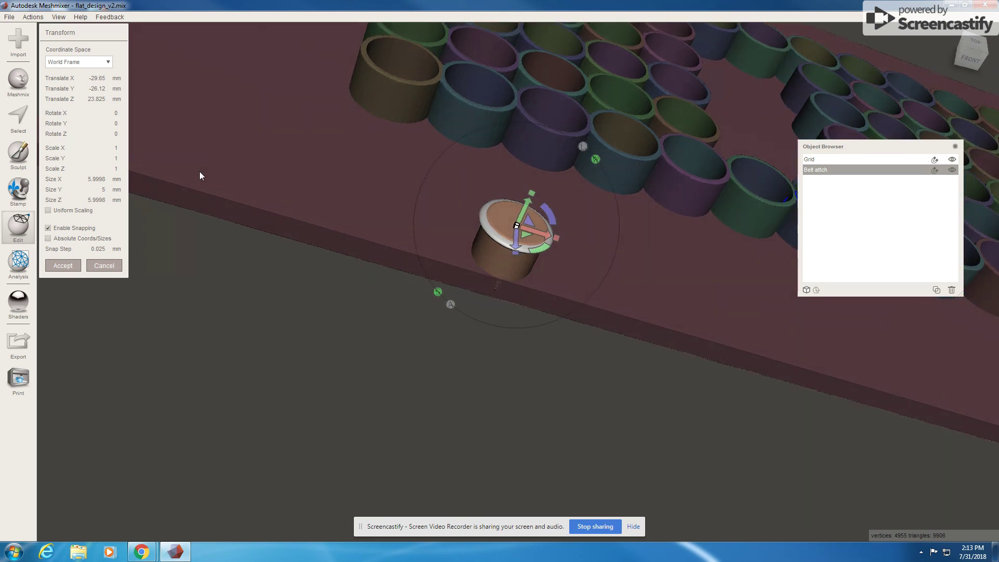
left_click(99, 250)
type("1")
key("Return")
left_click_drag(516, 237, 517, 237)
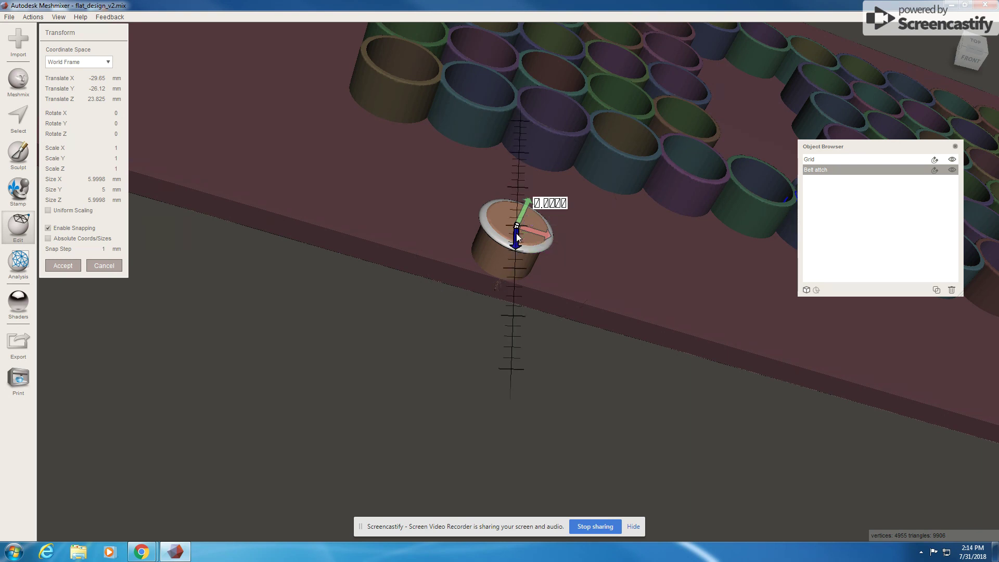
left_click_drag(518, 237, 523, 211)
Translate the Belt attch part along X toward the plate's nearby side edge, to Translate X -33.65 mm, and accept the transform.
right_click_drag(235, 137, 252, 92)
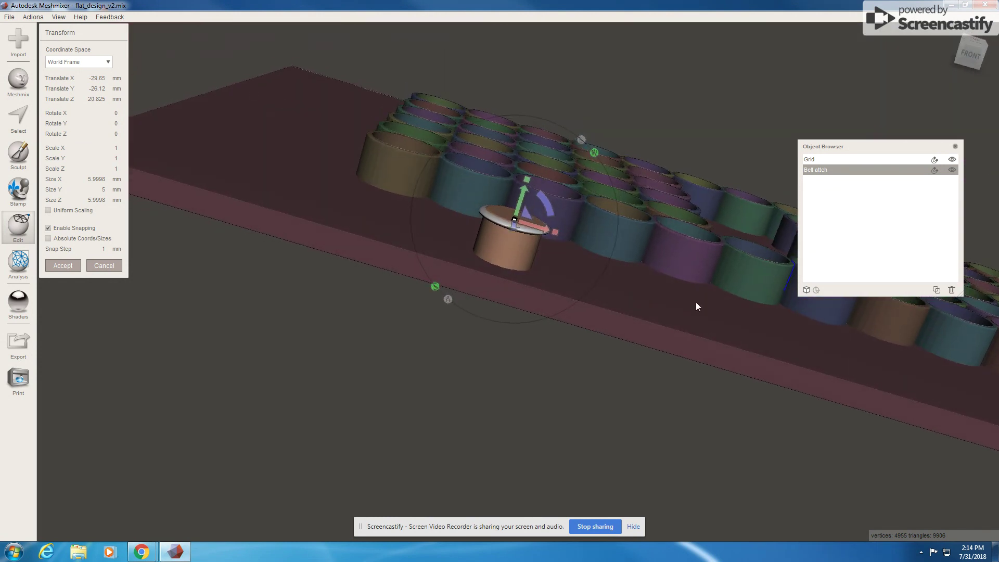
right_click_drag(695, 302, 682, 283)
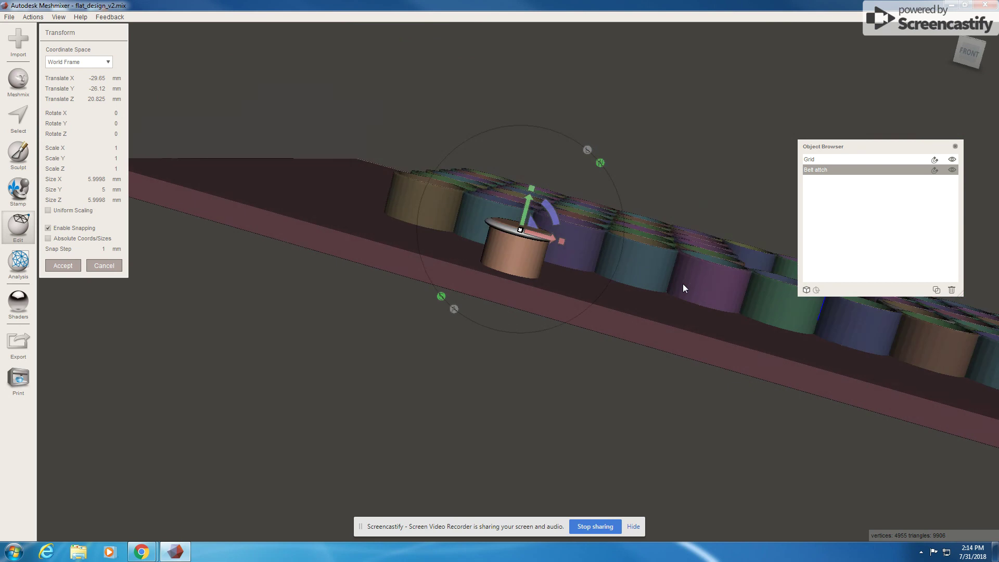
left_click(965, 61)
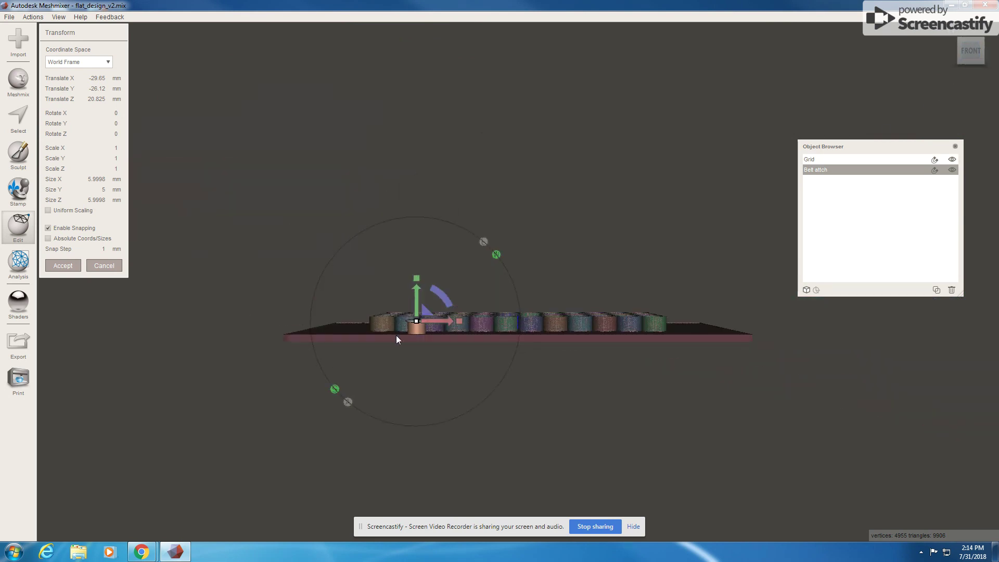
key("c")
scroll(521, 319, "up", 8)
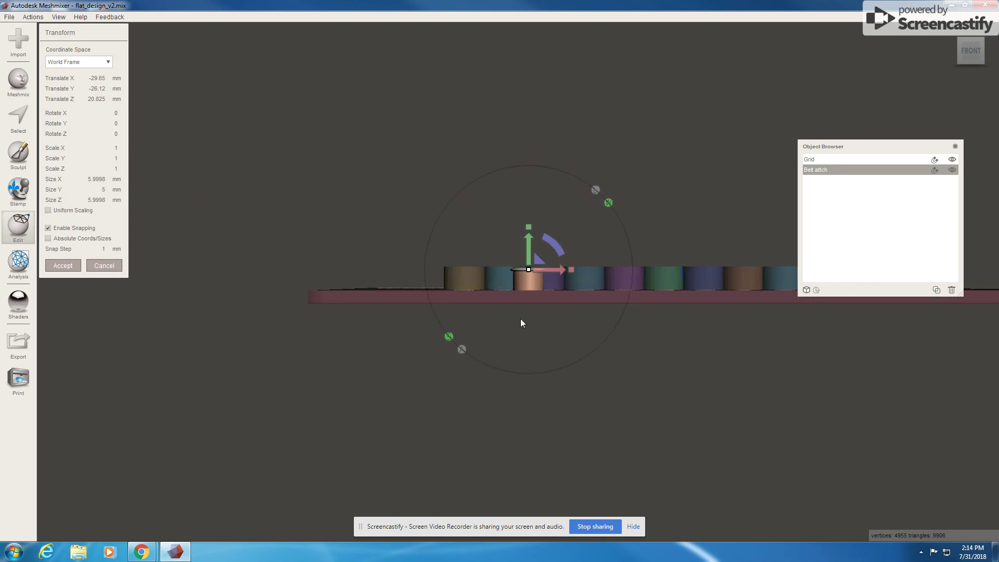
right_click_drag(557, 270, 565, 300)
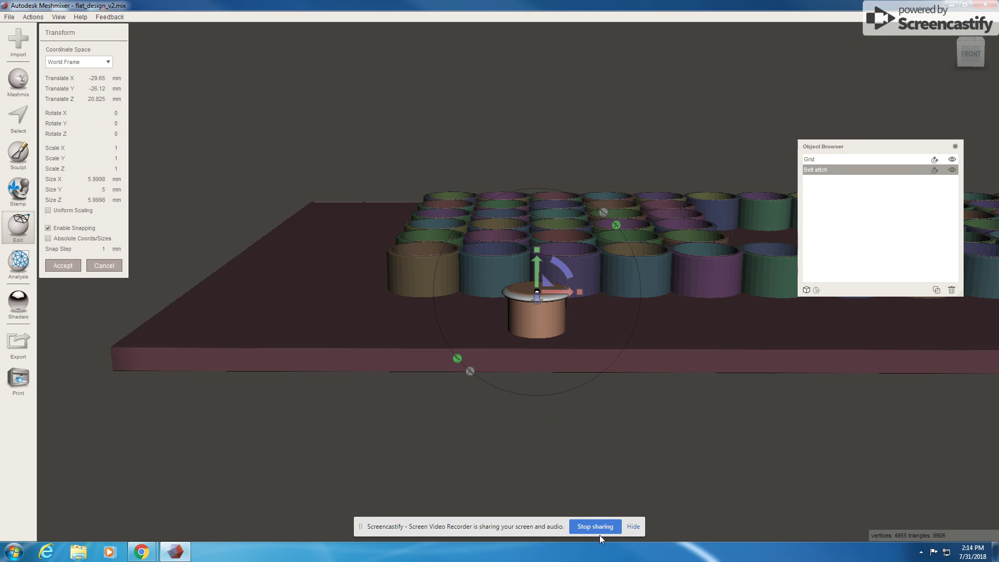
left_click_drag(569, 291, 526, 300)
right_click_drag(523, 327, 488, 338)
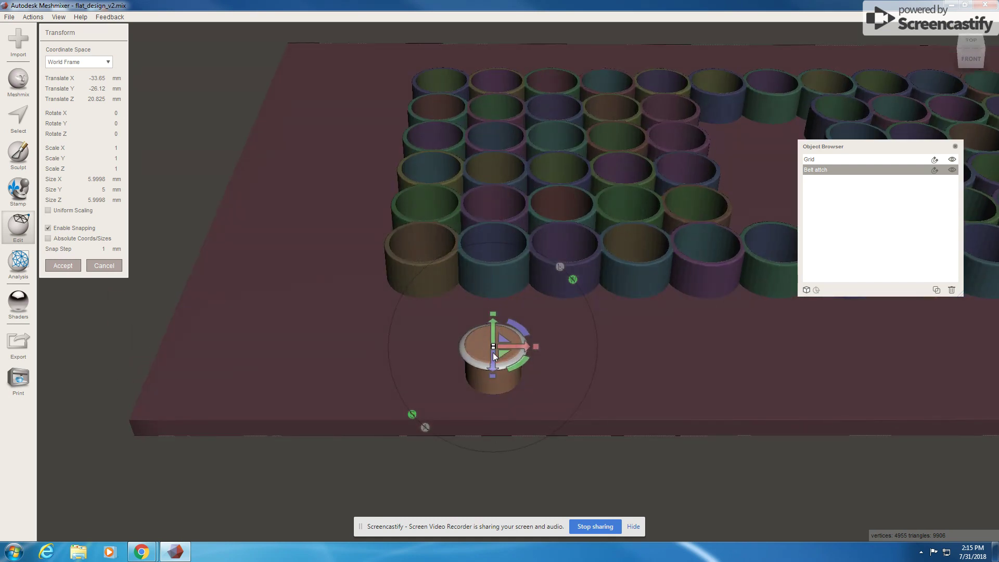
left_click(63, 265)
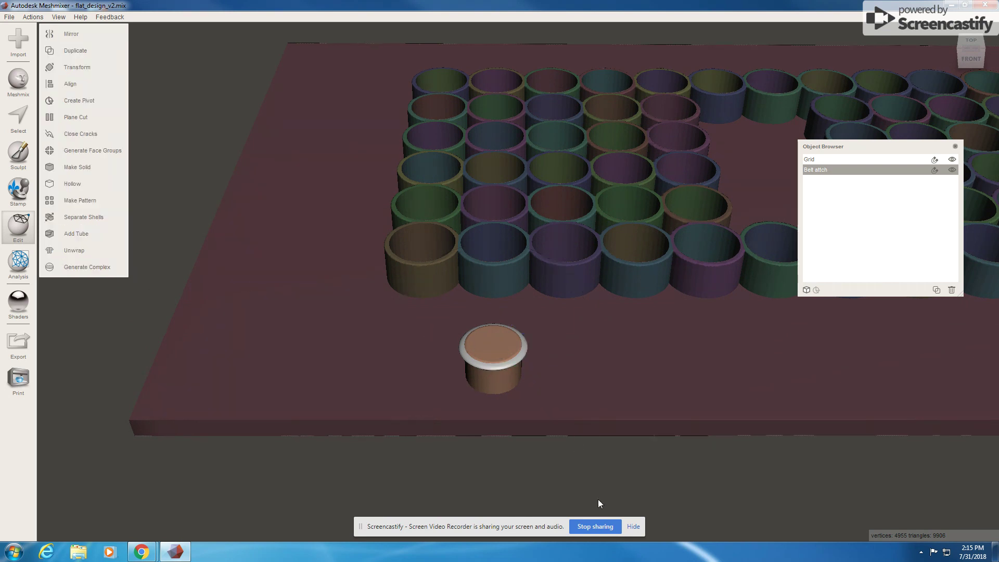